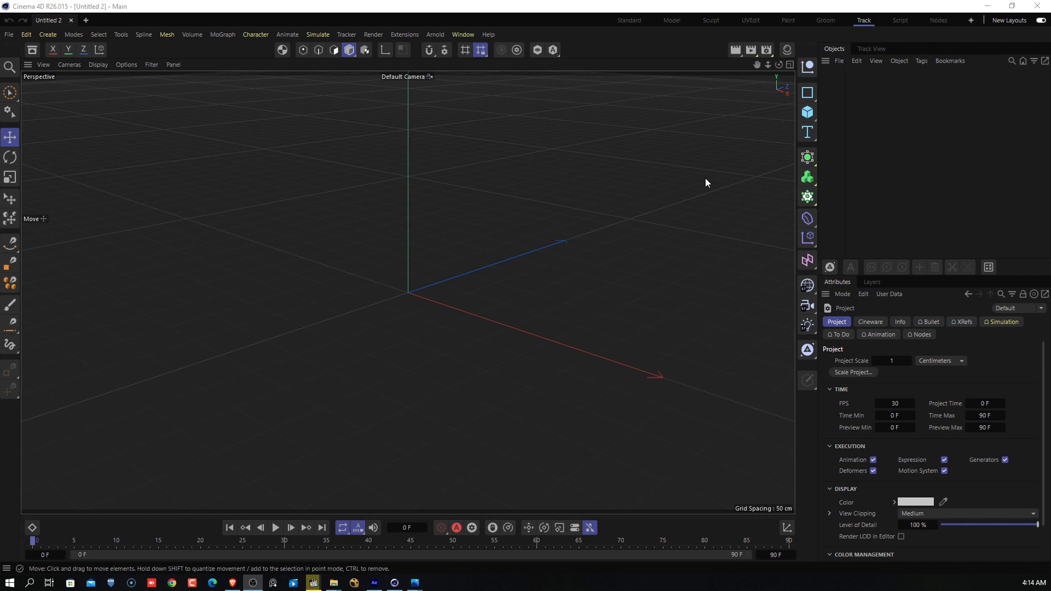
Step: Switch to the Track layout, create a Motion Tracker object from the Track View and check it in the object list
{"action": "left_click", "coordinate": [636, 21]}
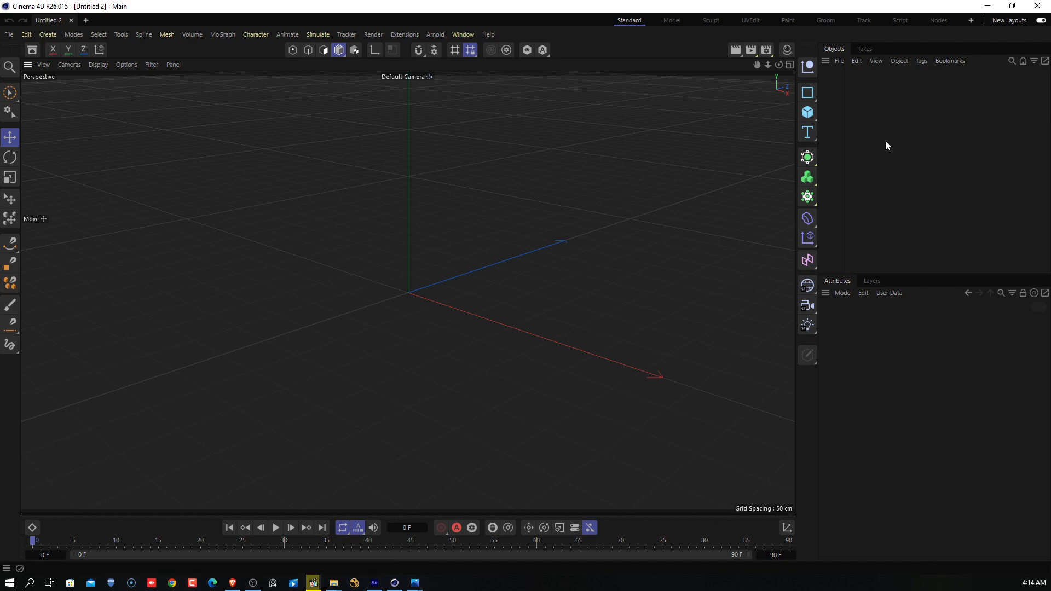
{"action": "left_click", "coordinate": [858, 21]}
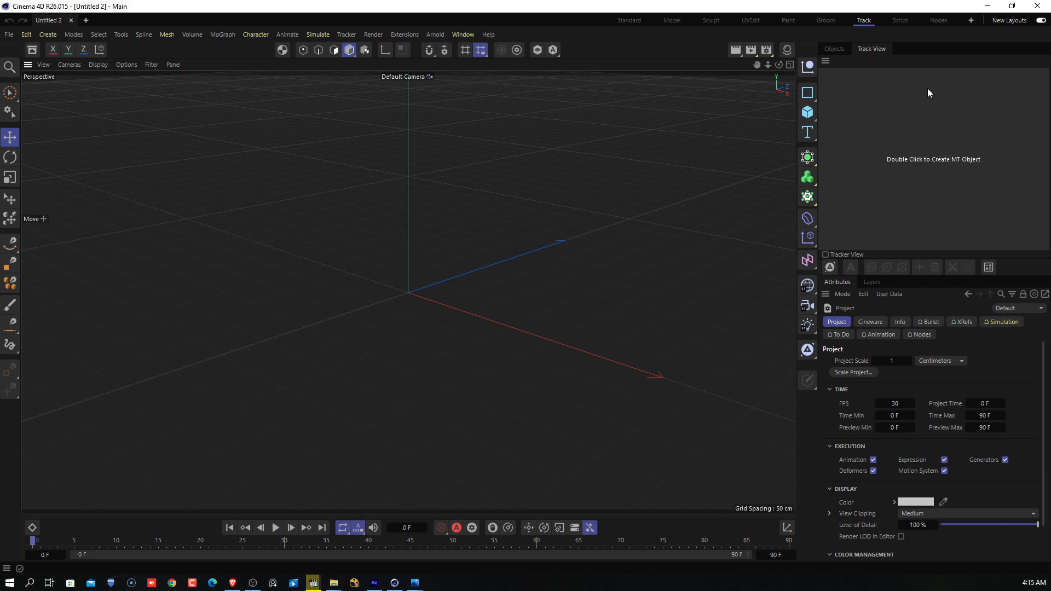
{"action": "left_click", "coordinate": [831, 51]}
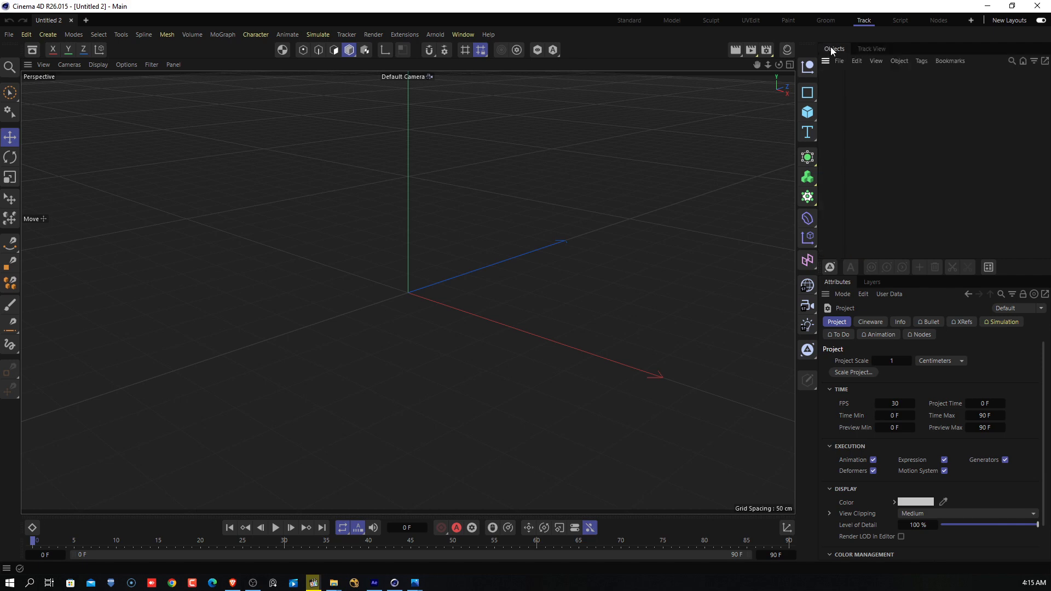
{"action": "left_click", "coordinate": [865, 48]}
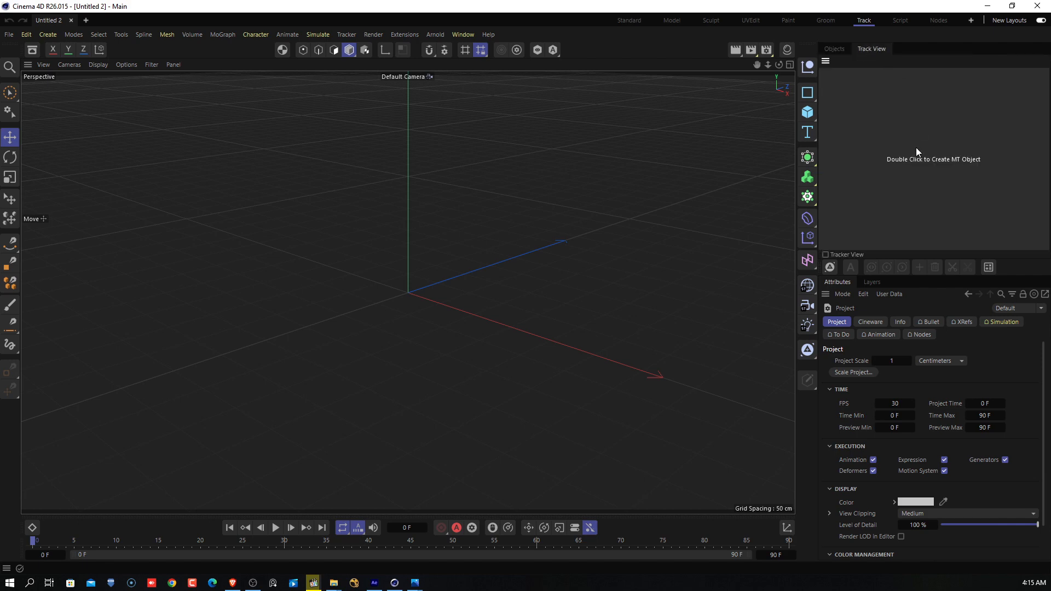
{"action": "double_click", "coordinate": [921, 163]}
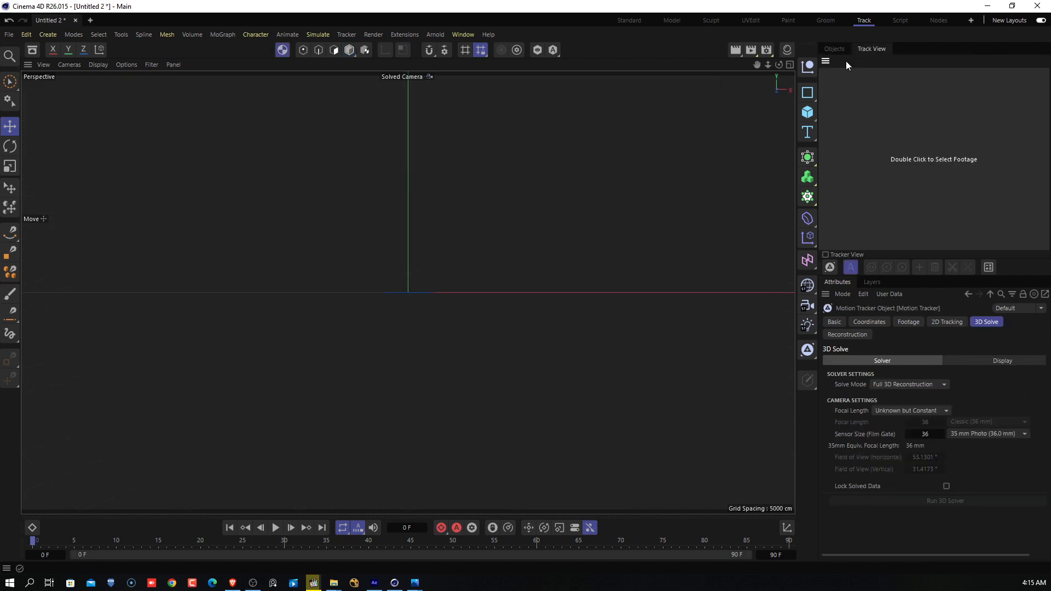
{"action": "left_click", "coordinate": [833, 51]}
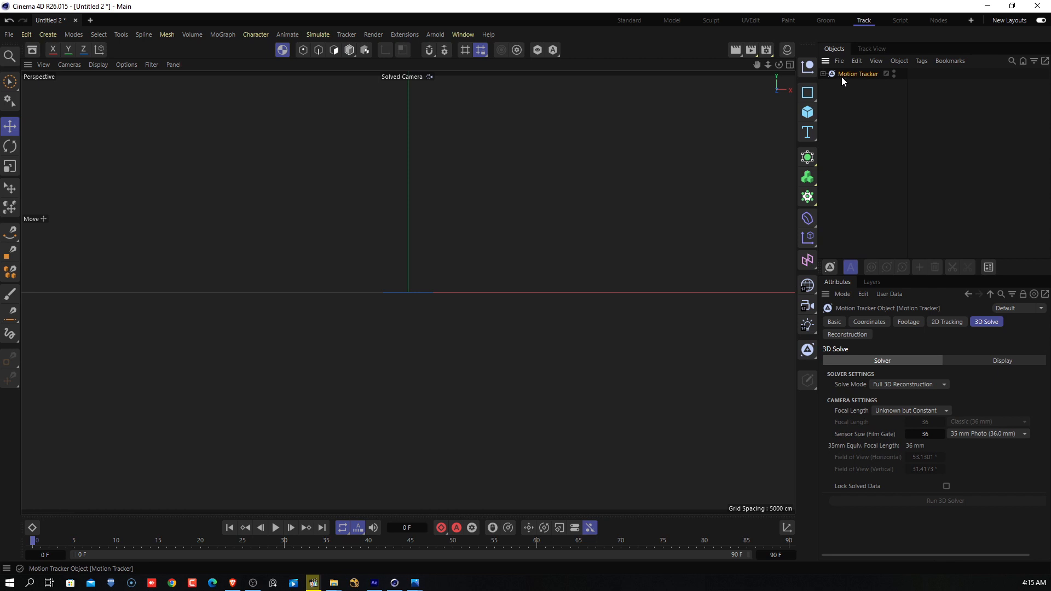
Step: Load the image sequence starting at building_0000 from the Pictures\building folder as the Motion Tracker's footage
{"action": "left_click", "coordinate": [872, 50]}
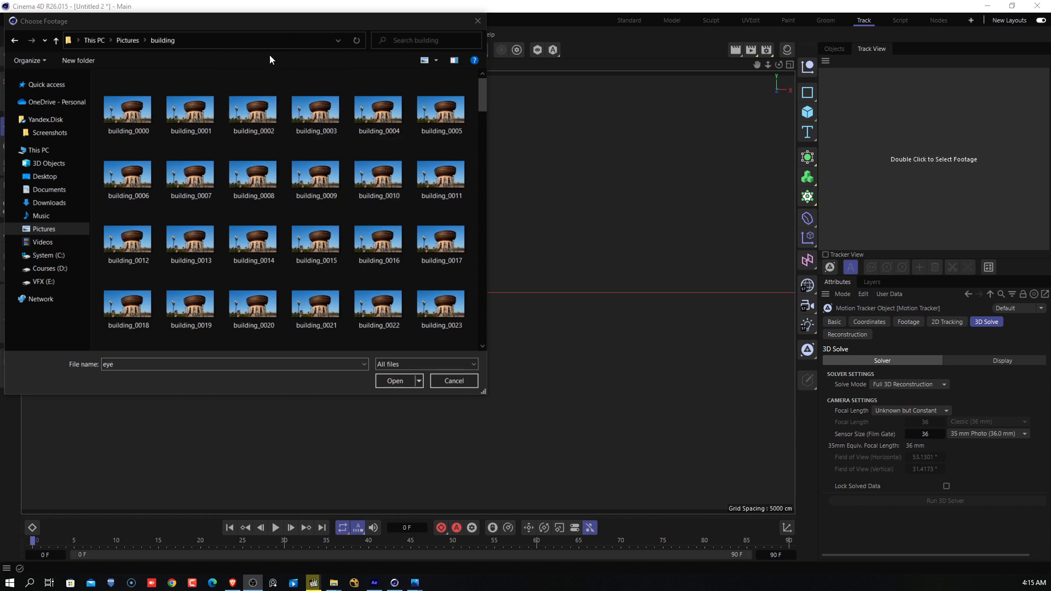
{"action": "left_click_drag", "start_coordinate": [282, 28], "coordinate": [370, 37]}
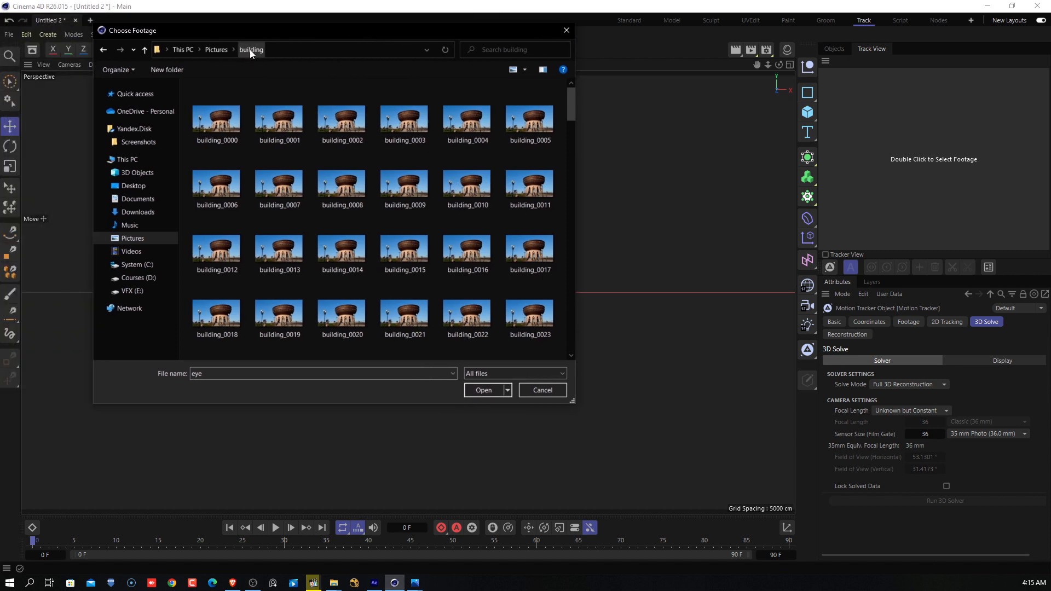
{"action": "left_click", "coordinate": [229, 127]}
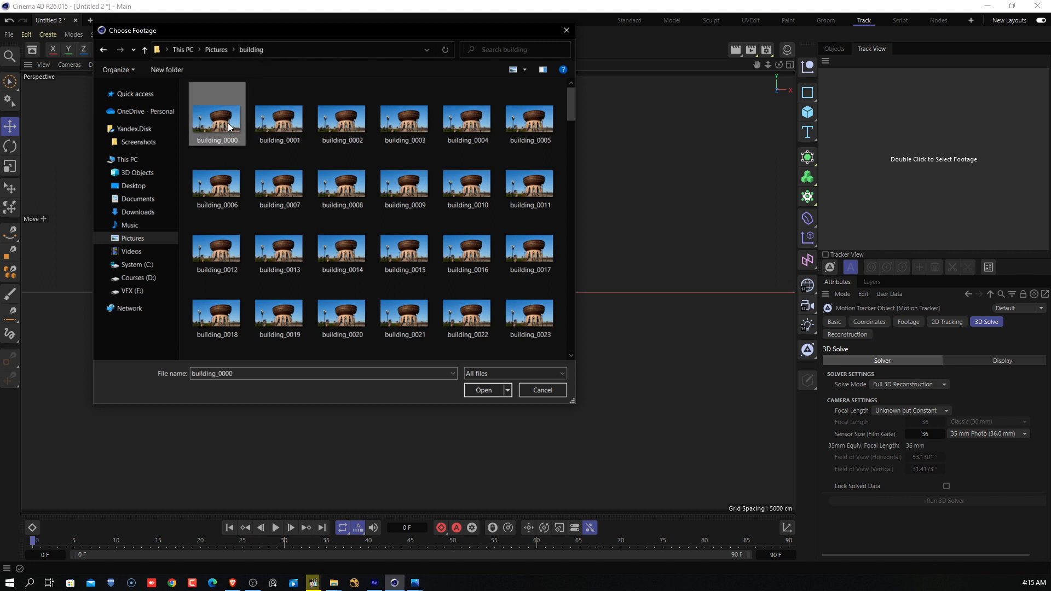
{"action": "left_click", "coordinate": [477, 391]}
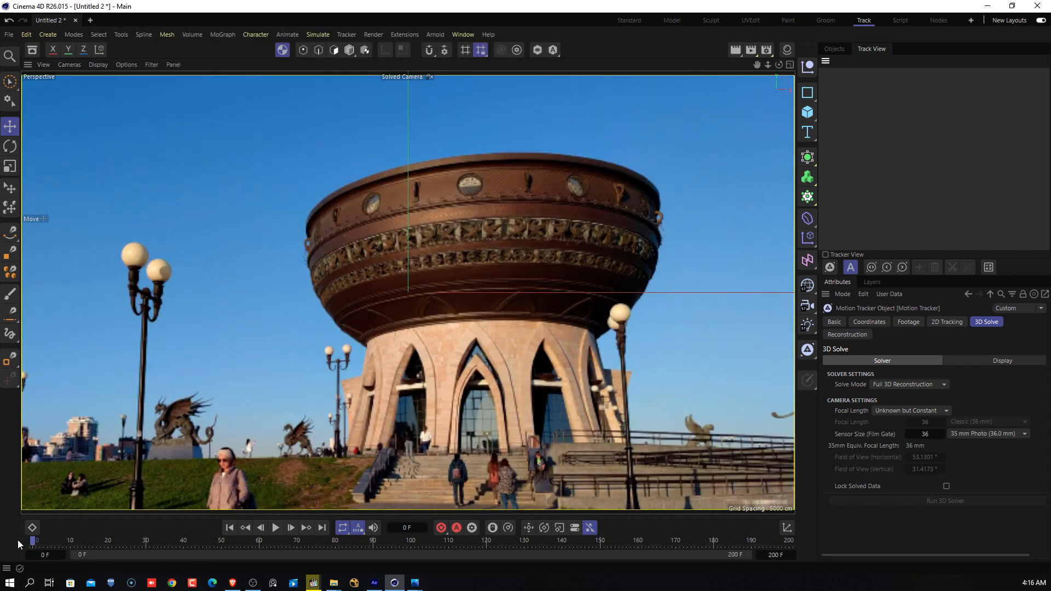
Step: Play the imported footage briefly to preview its camera movement, and stop playback
{"action": "mouse_move", "coordinate": [35, 543]}
{"action": "left_mouse_down"}
{"action": "mouse_move", "coordinate": [438, 565]}
{"action": "mouse_move", "coordinate": [784, 552]}
{"action": "mouse_move", "coordinate": [41, 553]}
{"action": "left_mouse_up"}
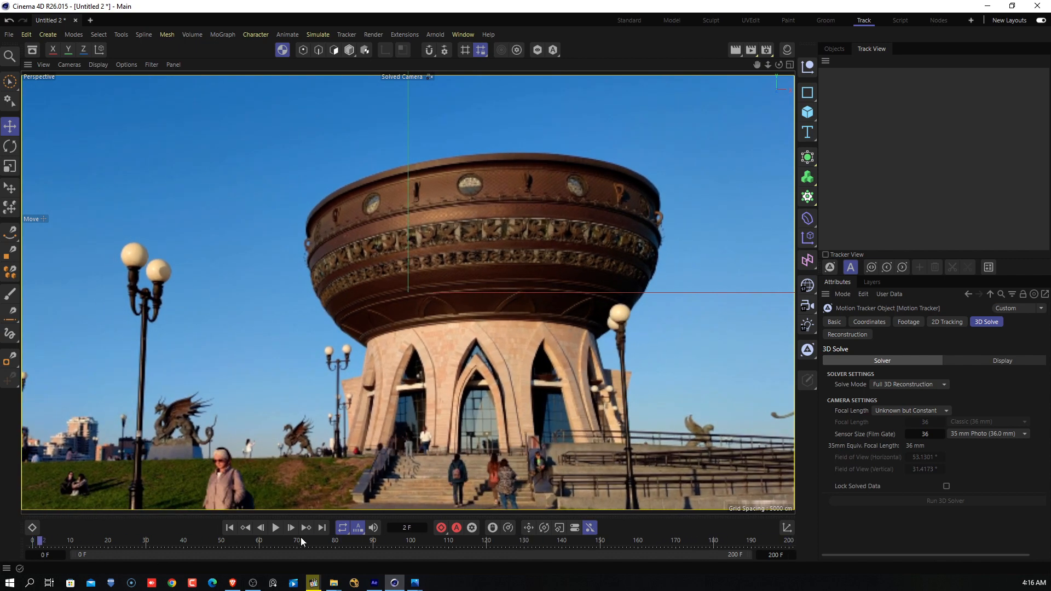
{"action": "left_click", "coordinate": [276, 529]}
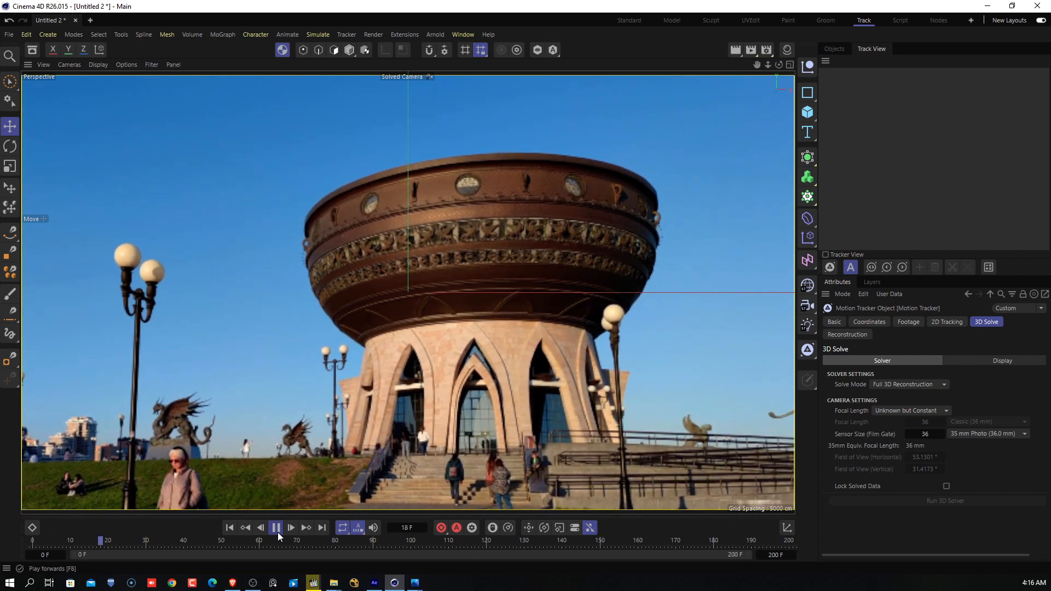
{"action": "left_click", "coordinate": [277, 529]}
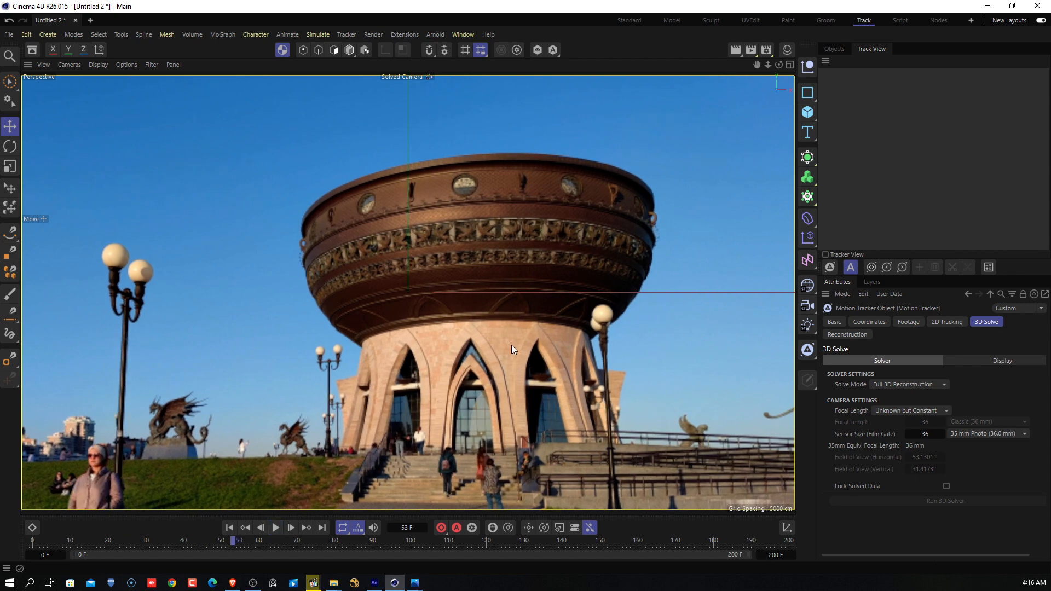
Step: Set the Motion Tracker's footage Resampling to 50 %
{"action": "left_click", "coordinate": [899, 324]}
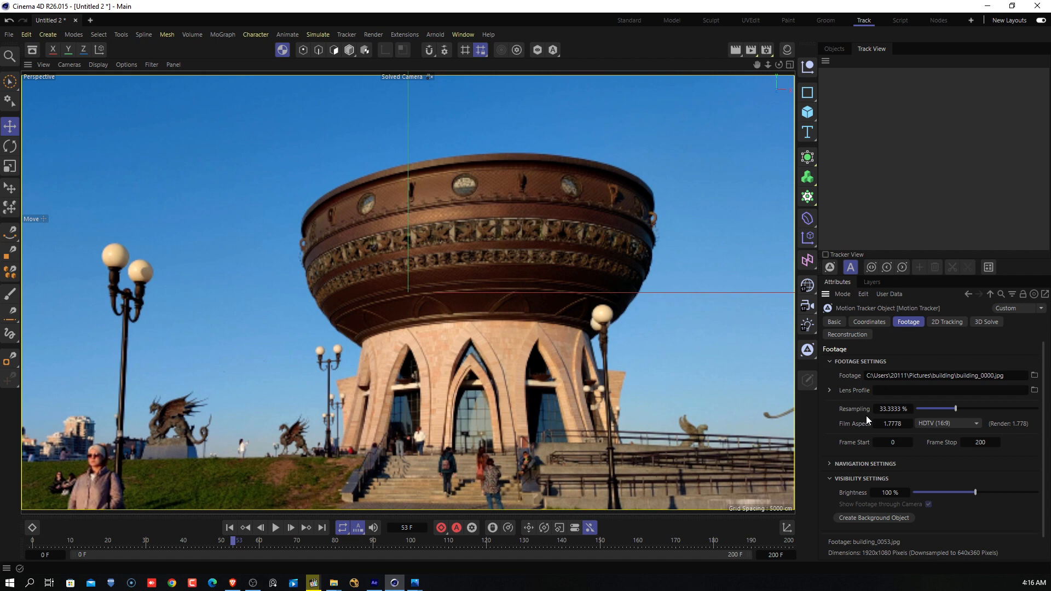
{"action": "left_click", "coordinate": [893, 410]}
{"action": "left_click_drag", "start_coordinate": [956, 409], "coordinate": [1010, 410]}
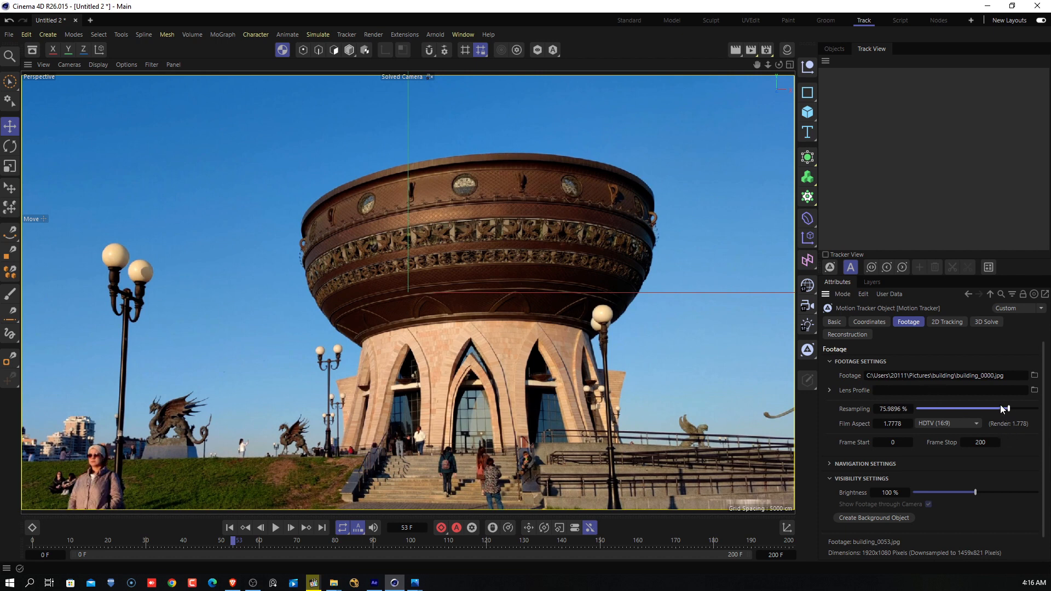
{"action": "left_click_drag", "start_coordinate": [1003, 408], "coordinate": [985, 410]}
{"action": "left_click", "coordinate": [888, 409]}
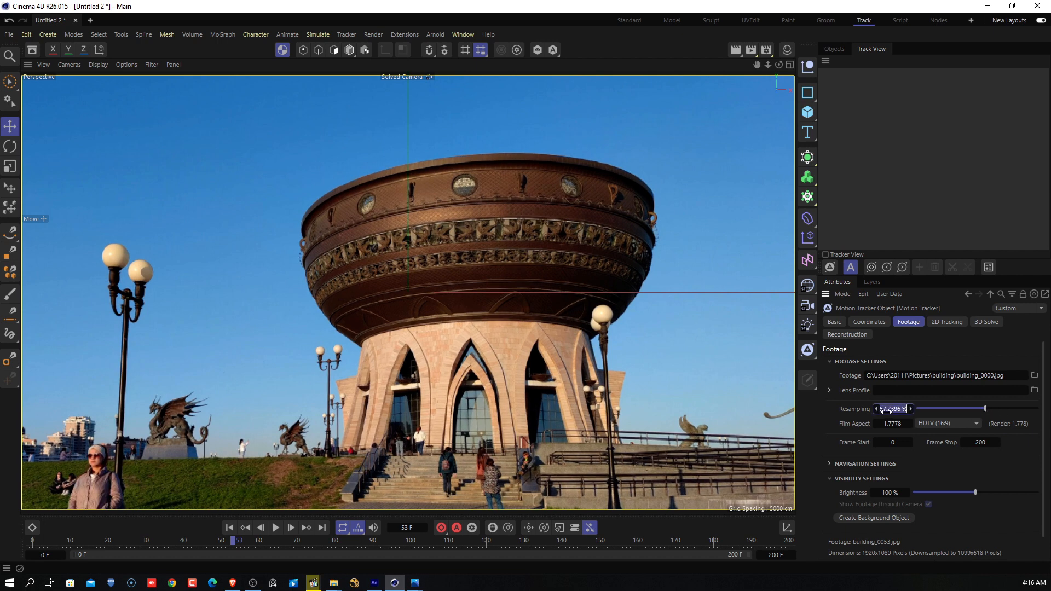
{"action": "type", "text": "50"}
{"action": "key", "text": "Return"}
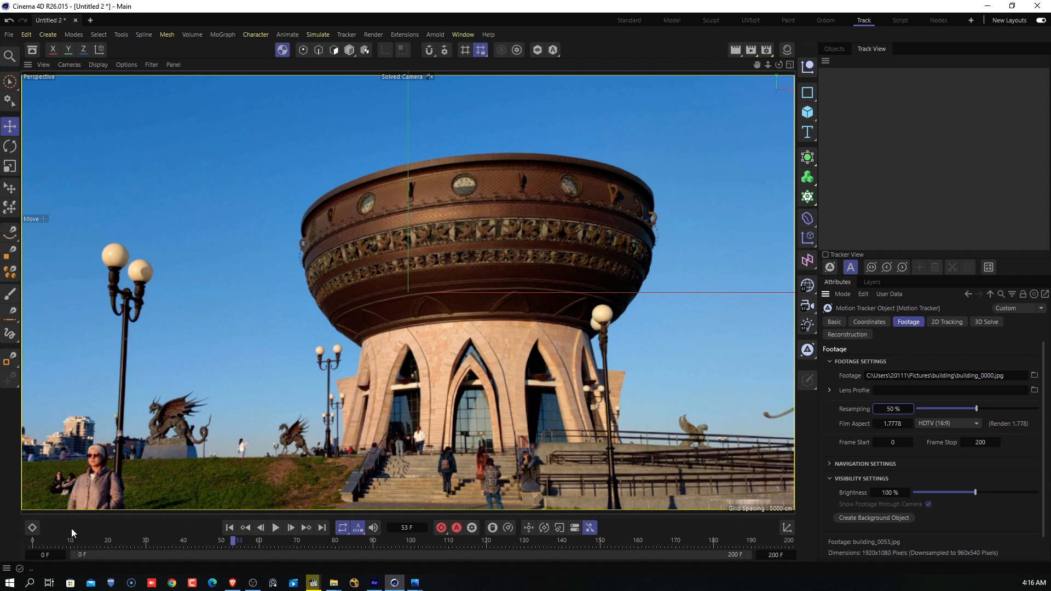
Step: Scrub through the resampled footage to review the shot, and return to frame 0
{"action": "left_click", "coordinate": [51, 543]}
{"action": "left_click_drag", "start_coordinate": [43, 542], "coordinate": [661, 540]}
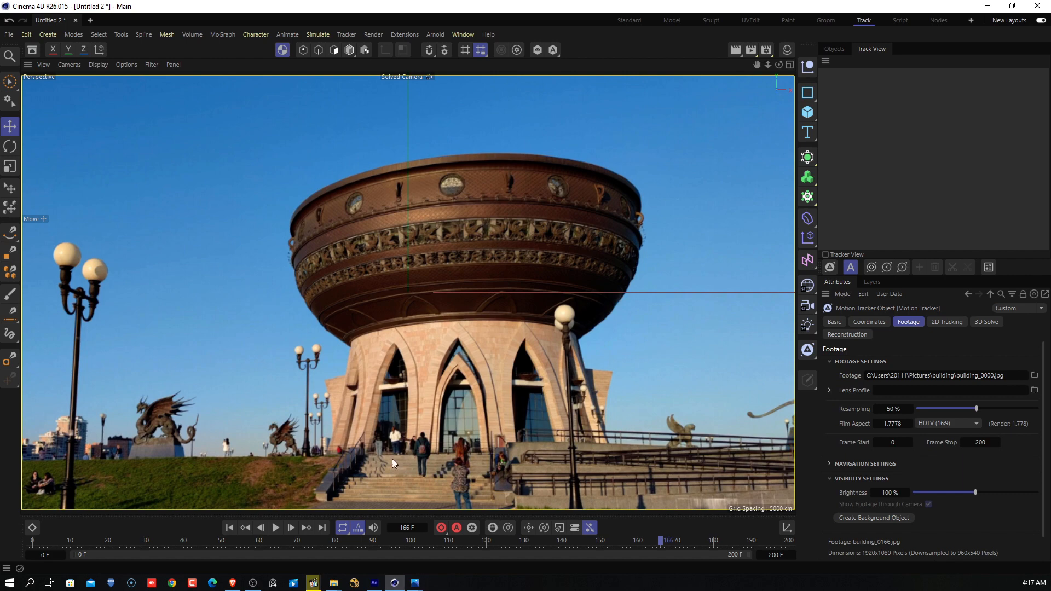
{"action": "left_click_drag", "start_coordinate": [658, 539], "coordinate": [391, 542]}
{"action": "left_click_drag", "start_coordinate": [283, 532], "coordinate": [0, 538]}
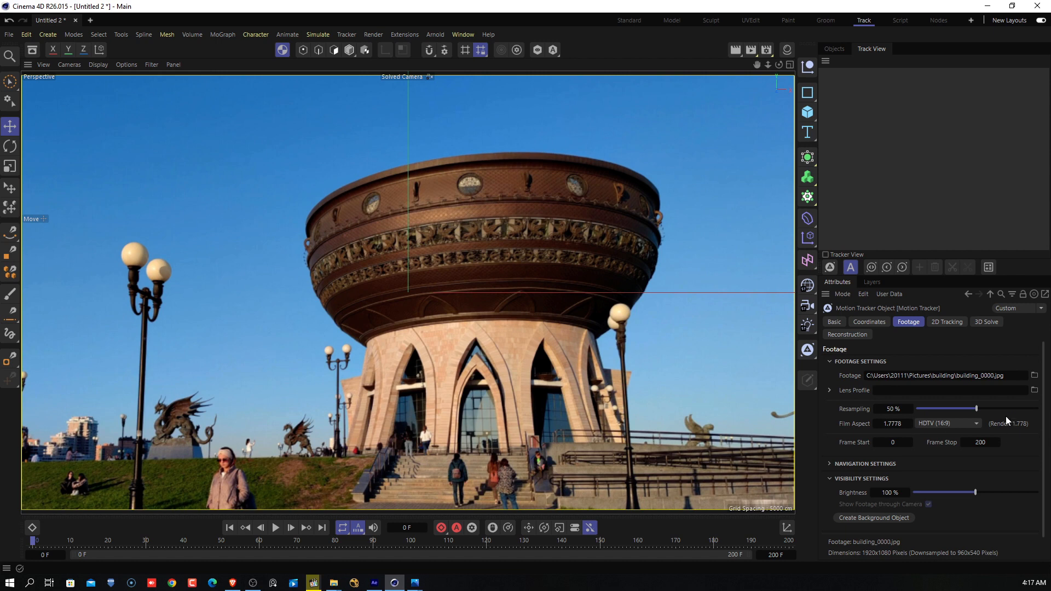
Step: Check the shot through to frame 200, return to frame 0 and run Auto Track under automatic 2D tracking
{"action": "left_click", "coordinate": [944, 322]}
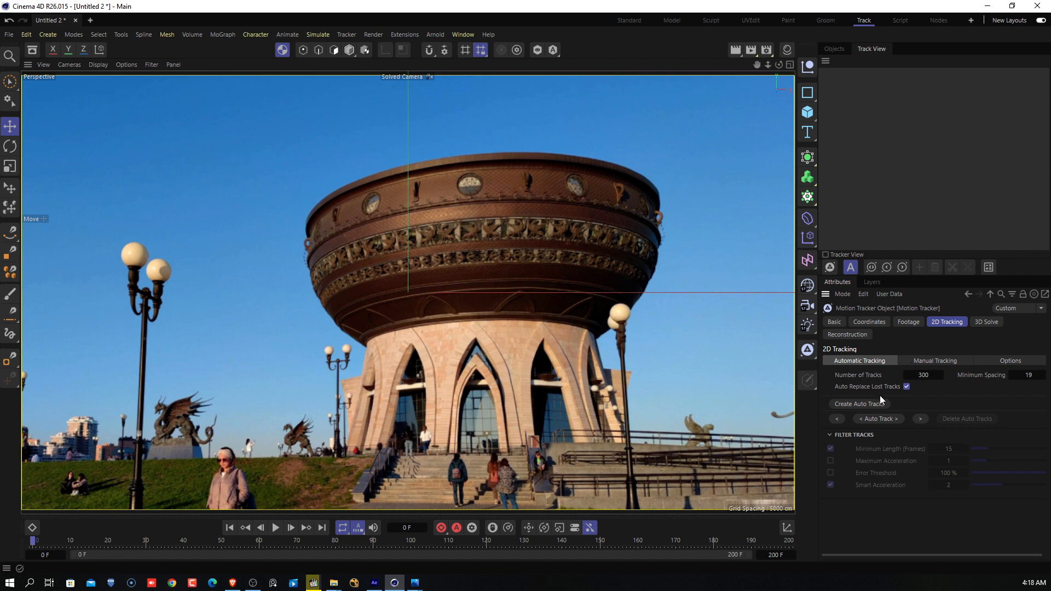
{"action": "left_click", "coordinate": [931, 375]}
{"action": "left_click_drag", "start_coordinate": [30, 541], "coordinate": [816, 547]}
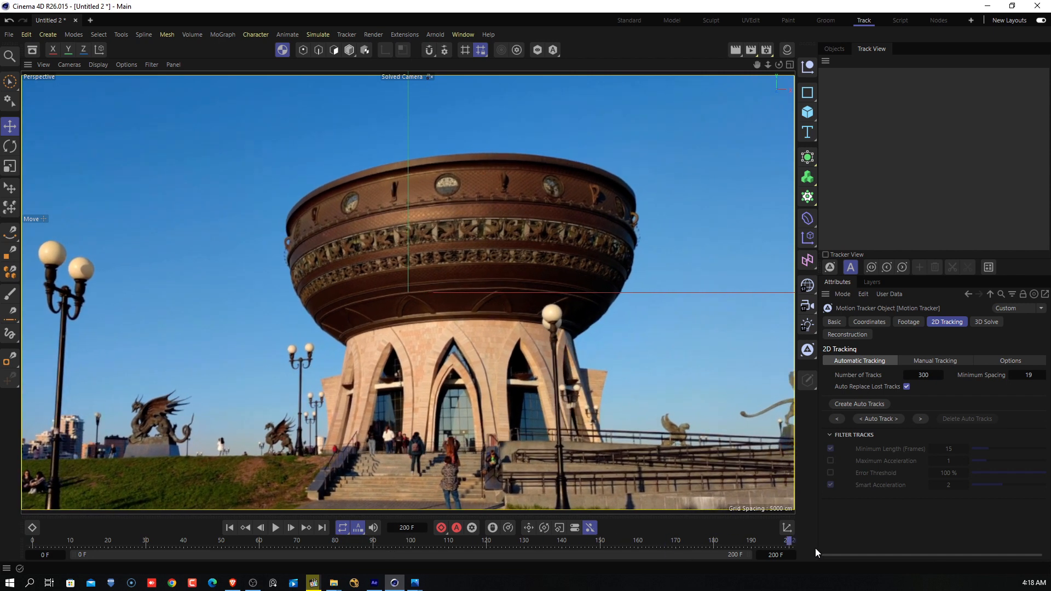
{"action": "left_click_drag", "start_coordinate": [816, 548], "coordinate": [6, 526]}
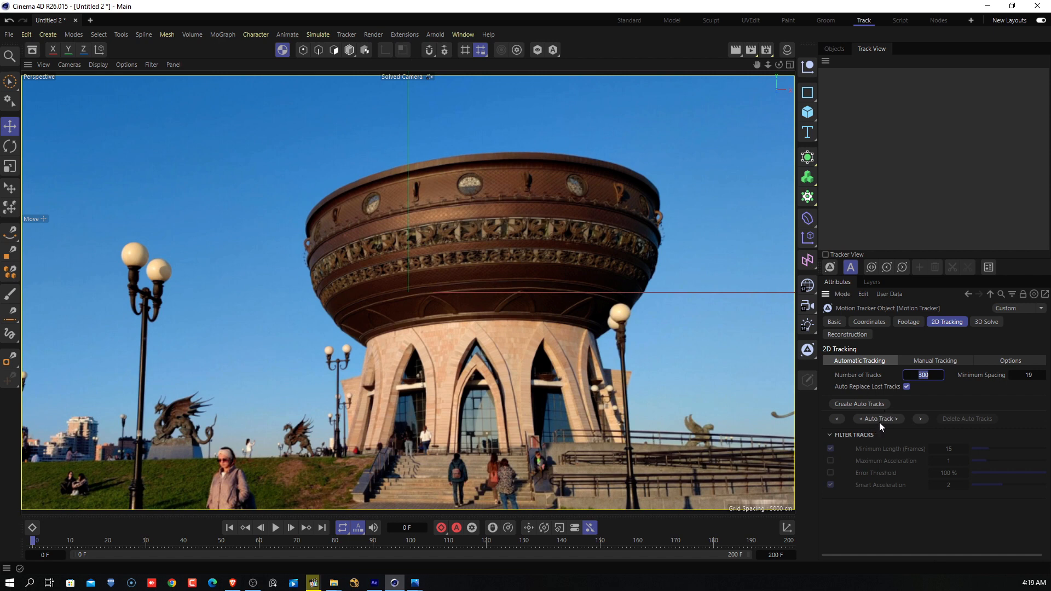
{"action": "left_click", "coordinate": [879, 419]}
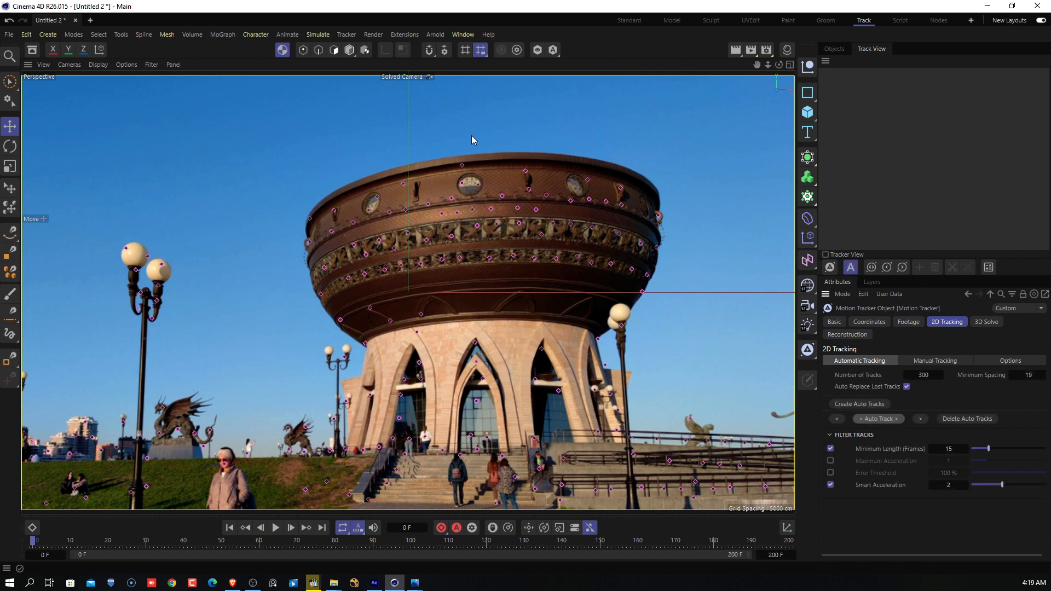
Step: Scrub back and forth through the timeline to examine how the auto tracks follow the building and surroundings
{"action": "left_click_drag", "start_coordinate": [42, 548], "coordinate": [395, 542]}
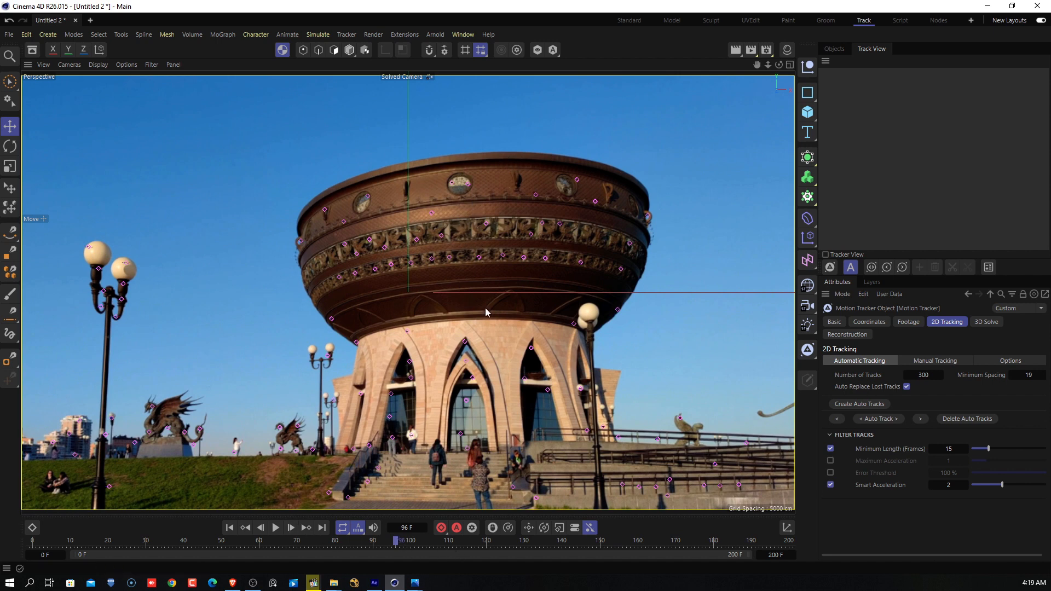
{"action": "left_click_drag", "start_coordinate": [398, 545], "coordinate": [331, 204]}
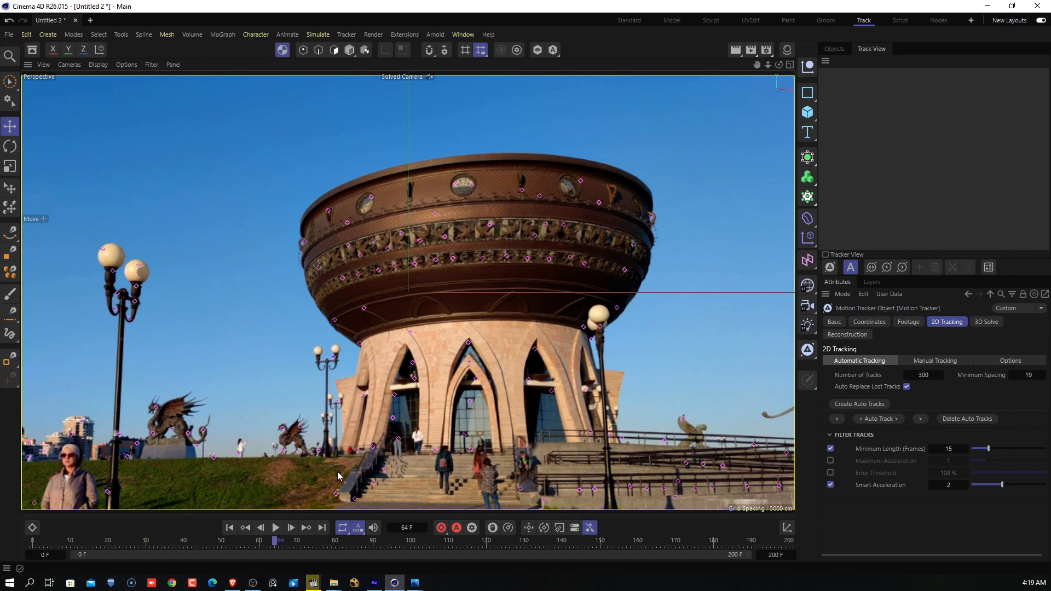
{"action": "left_click_drag", "start_coordinate": [269, 543], "coordinate": [783, 561]}
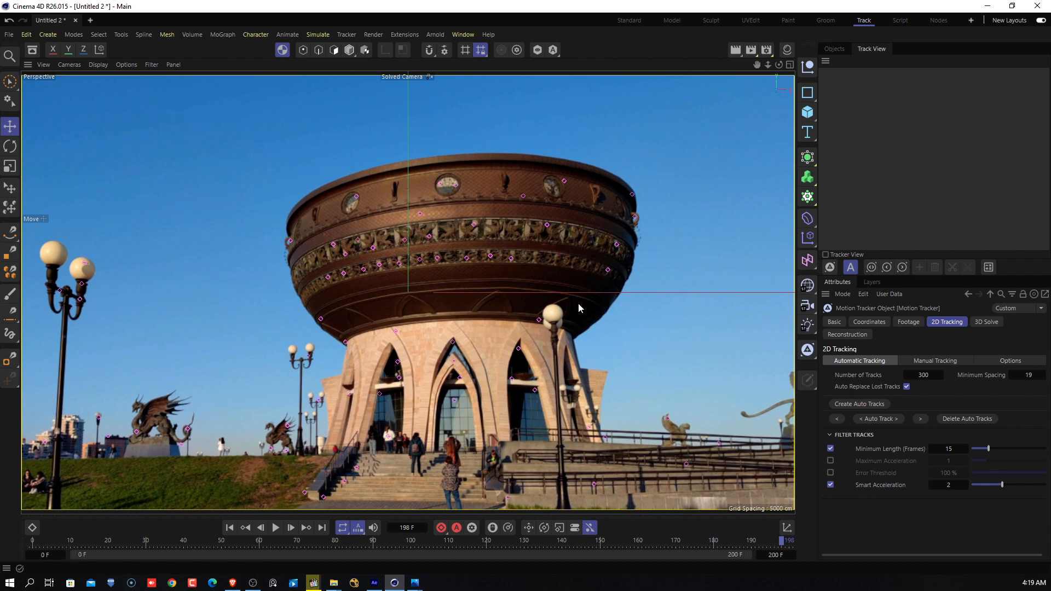
{"action": "left_click", "coordinate": [641, 542]}
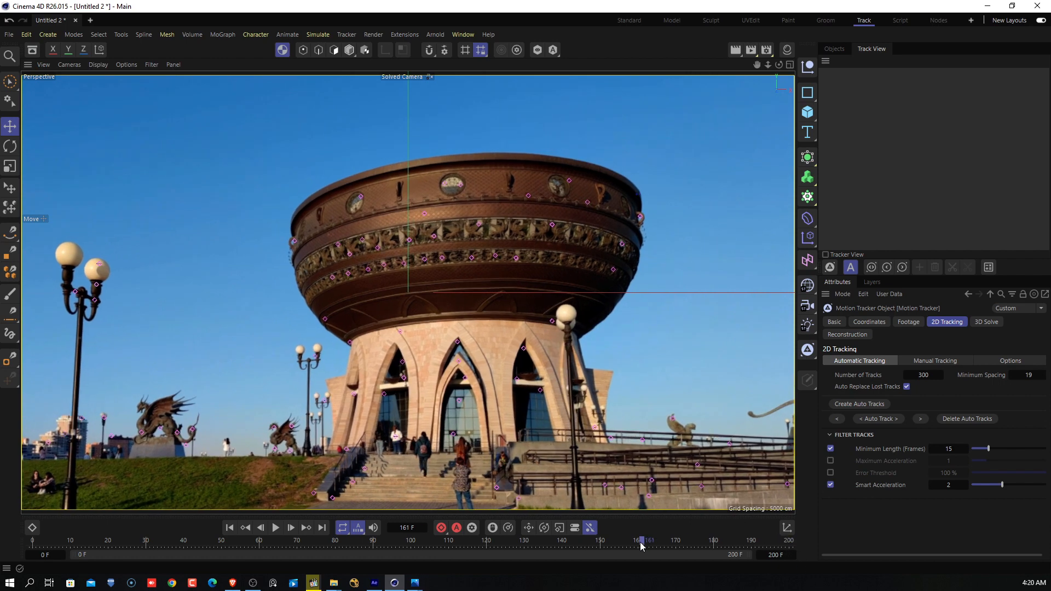
{"action": "left_click_drag", "start_coordinate": [641, 542], "coordinate": [40, 520]}
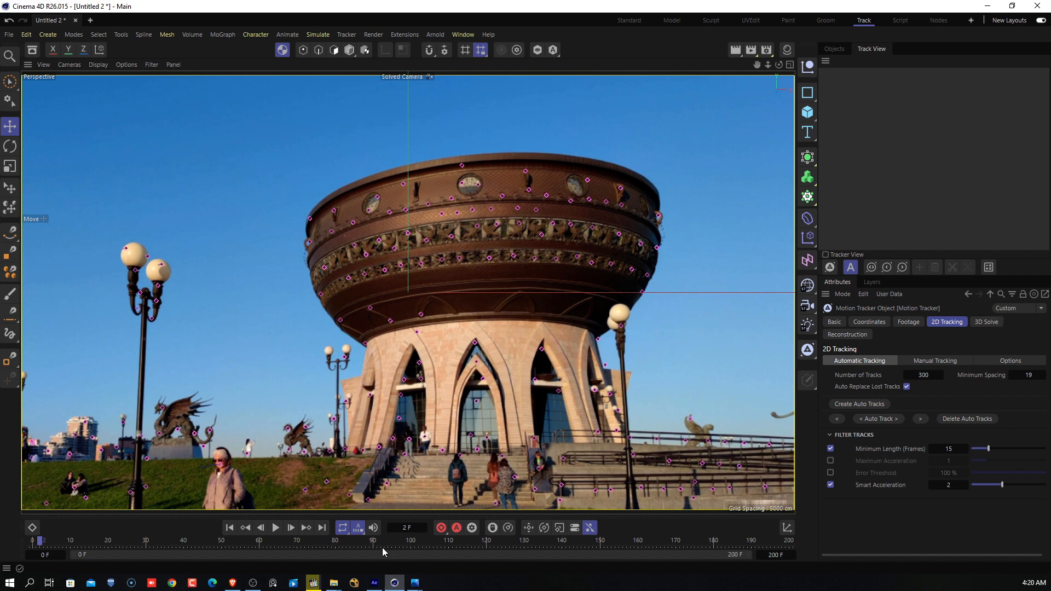
Step: Return the timeline to frame 0 and run the 3D Solver with the Full 3D Reconstruction solve mode
{"action": "left_click", "coordinate": [33, 541]}
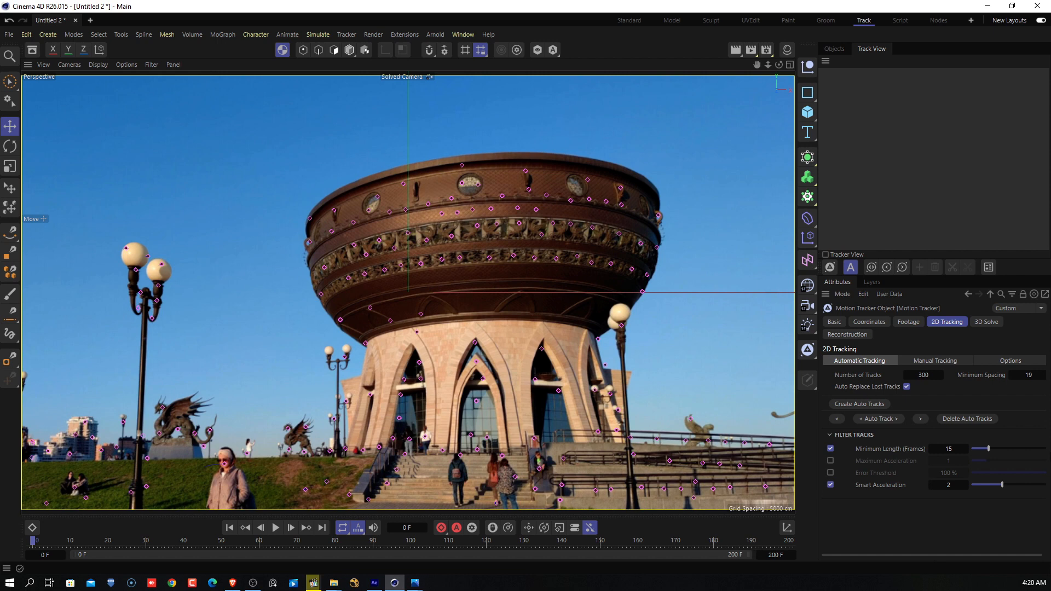
{"action": "left_click", "coordinate": [987, 322]}
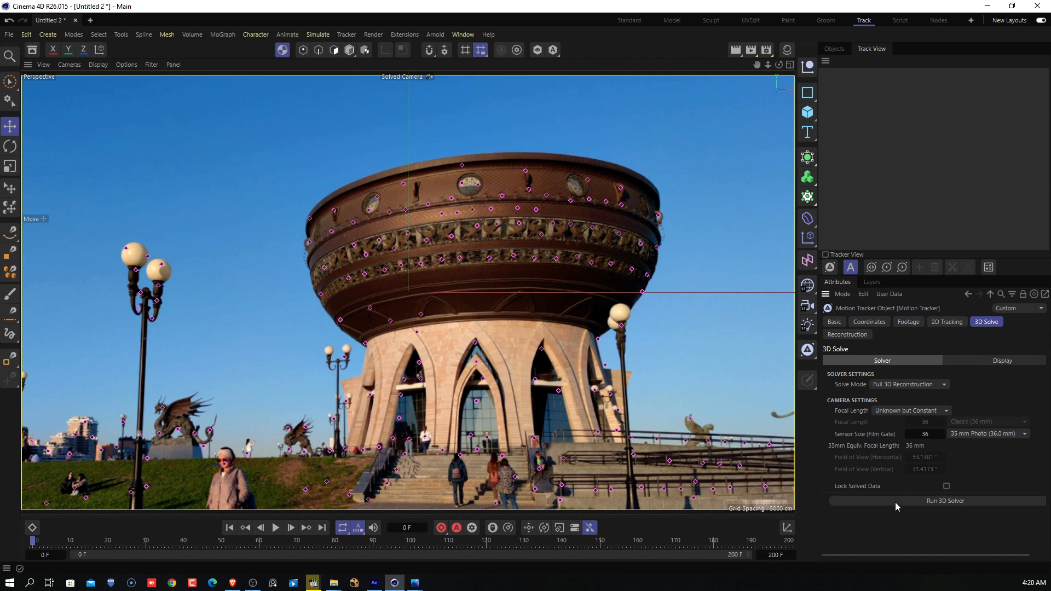
{"action": "left_click", "coordinate": [991, 503]}
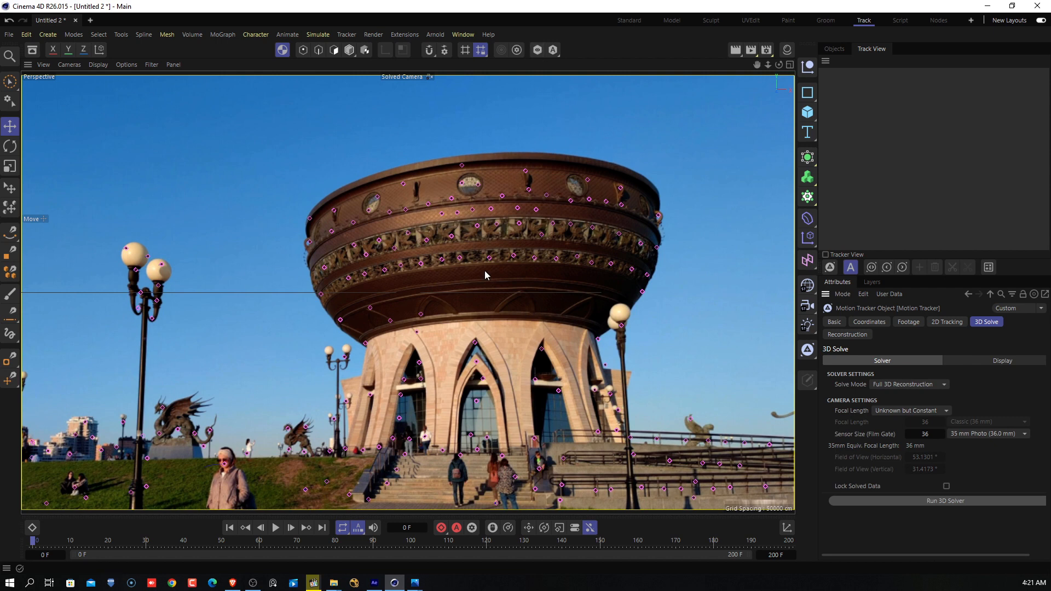
Step: Expand the Motion Tracker in the object list, and examine its Solved Camera and the tracks inside Auto Features
{"action": "left_click", "coordinate": [835, 49]}
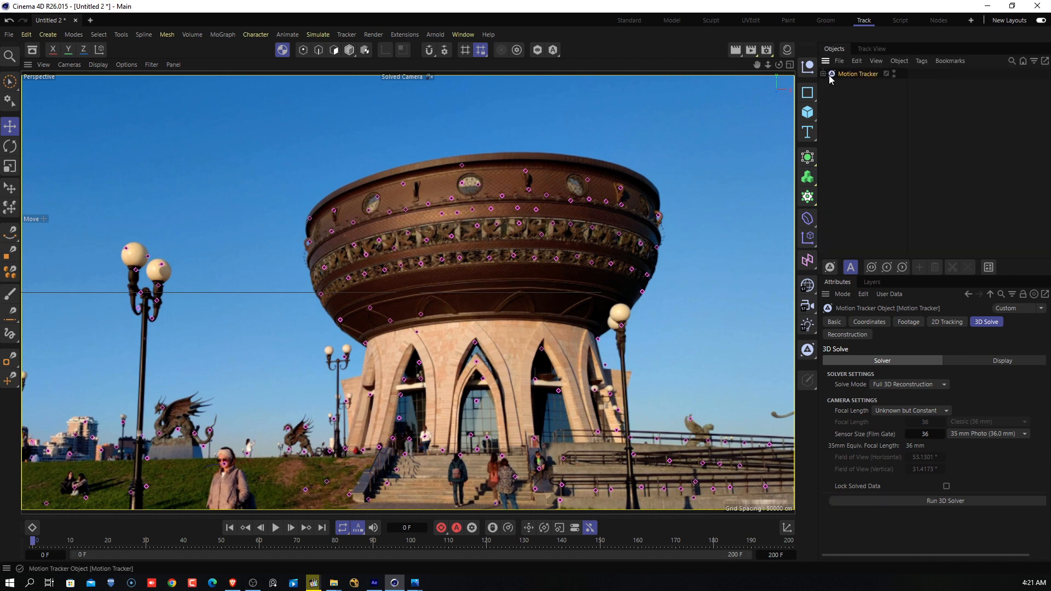
{"action": "left_click", "coordinate": [824, 74]}
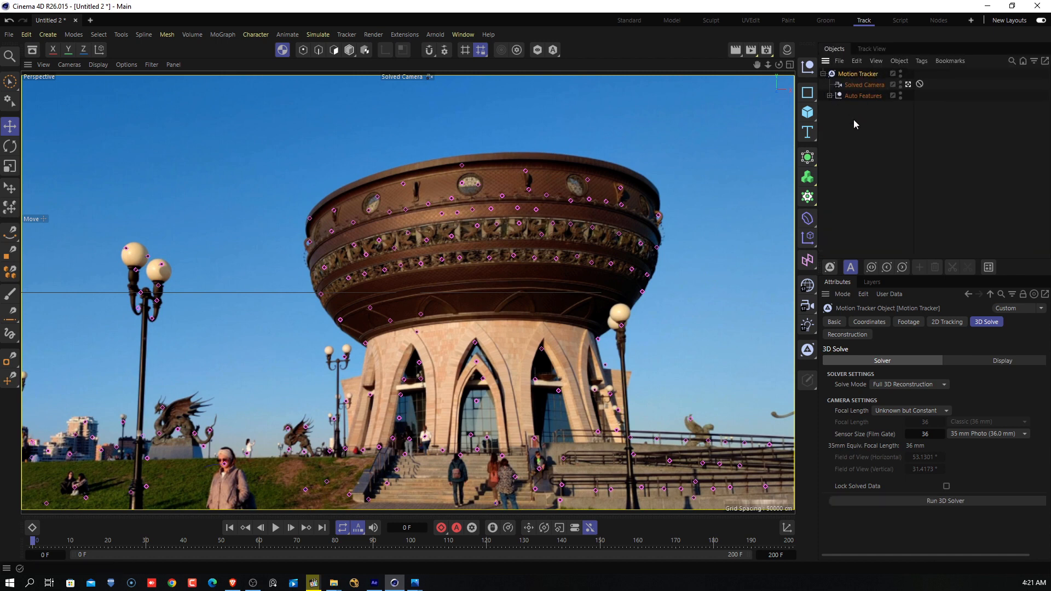
{"action": "left_click", "coordinate": [864, 86]}
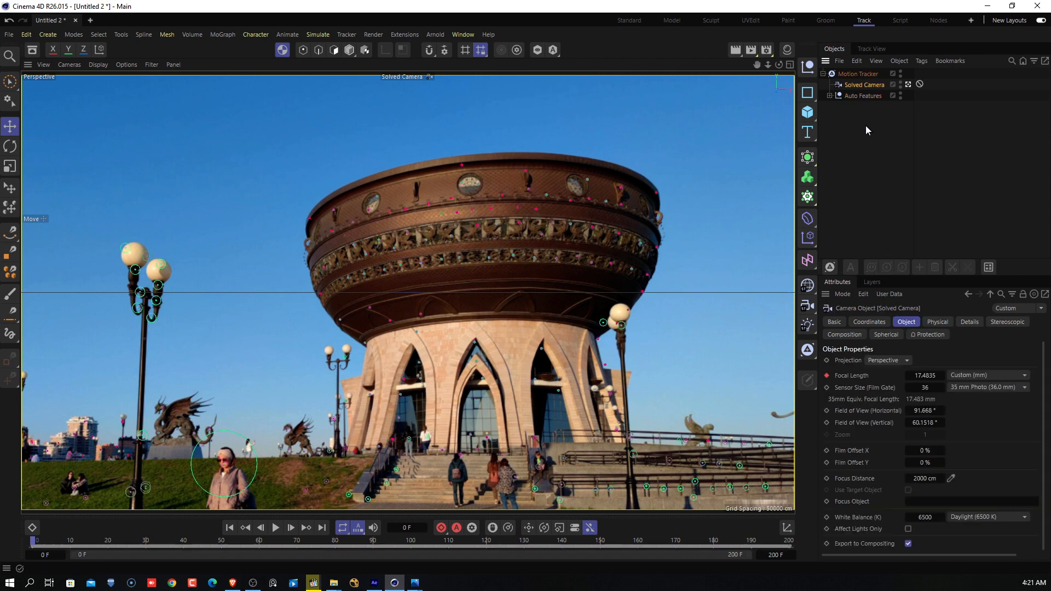
{"action": "left_click", "coordinate": [863, 96]}
{"action": "left_click", "coordinate": [831, 96]}
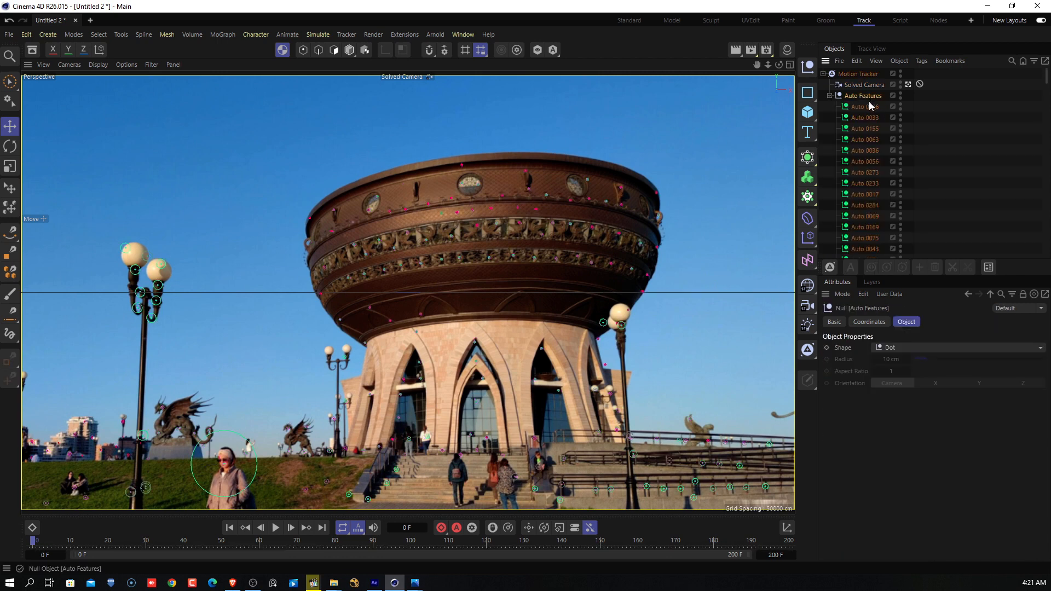
Step: Examine the full list of auto tracks inside Auto Features and how their colours change down the list
{"action": "scroll", "coordinate": [866, 173], "scroll_direction": "down", "scroll_amount": 5}
{"action": "scroll", "coordinate": [866, 173], "scroll_direction": "down", "scroll_amount": 10}
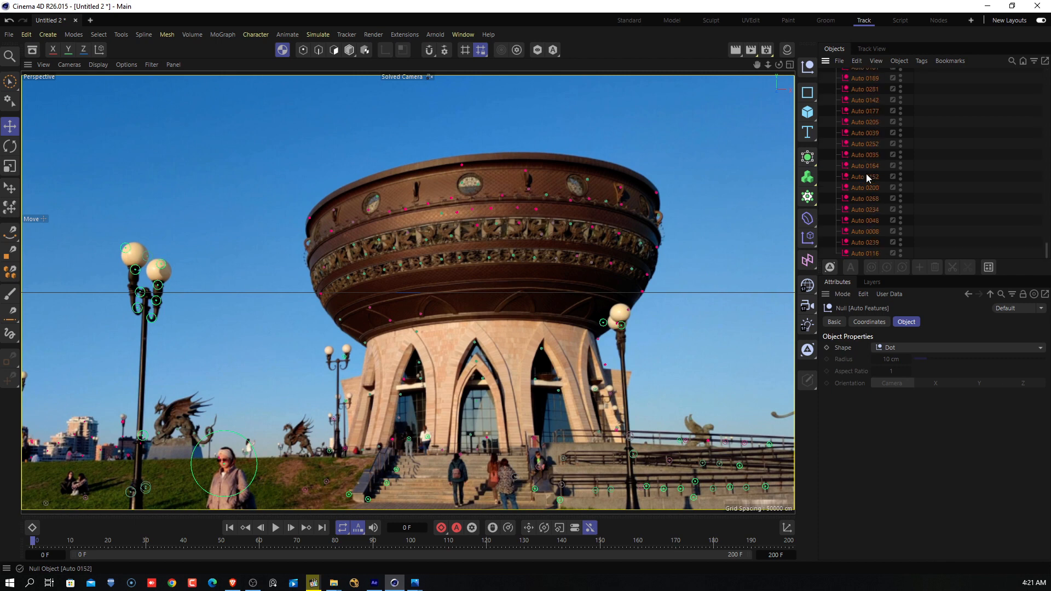
{"action": "scroll", "coordinate": [866, 173], "scroll_direction": "up", "scroll_amount": 15}
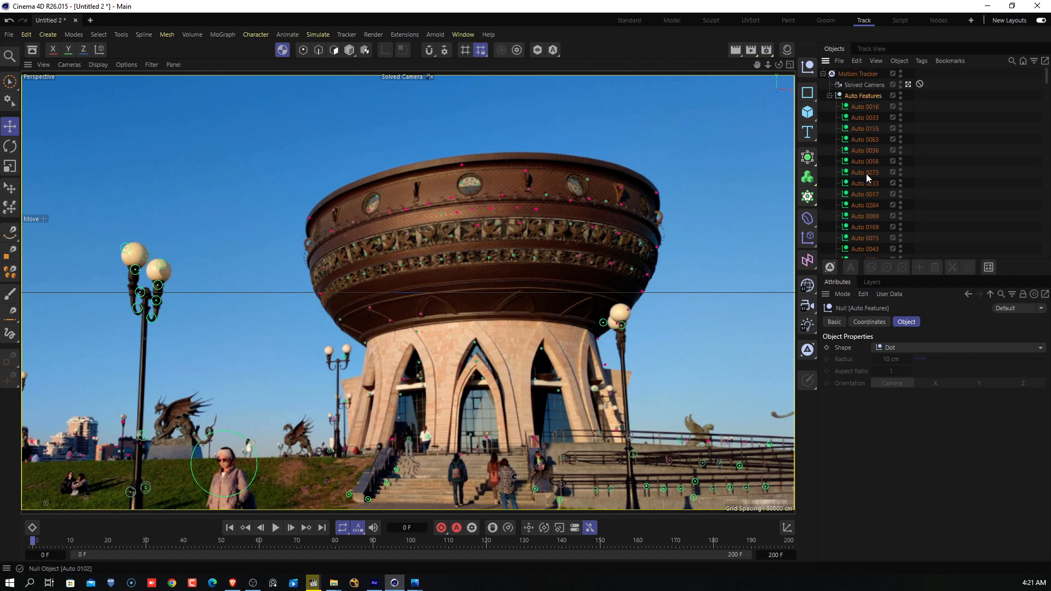
{"action": "scroll", "coordinate": [866, 173], "scroll_direction": "down", "scroll_amount": 3}
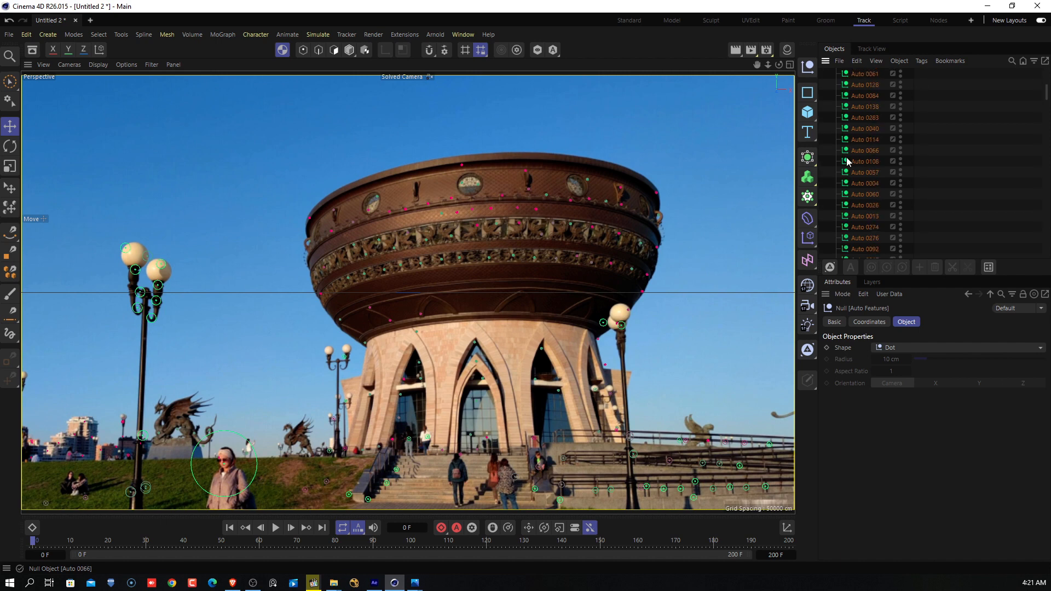
{"action": "scroll", "coordinate": [848, 164], "scroll_direction": "down", "scroll_amount": 8}
{"action": "scroll", "coordinate": [856, 137], "scroll_direction": "down", "scroll_amount": 8}
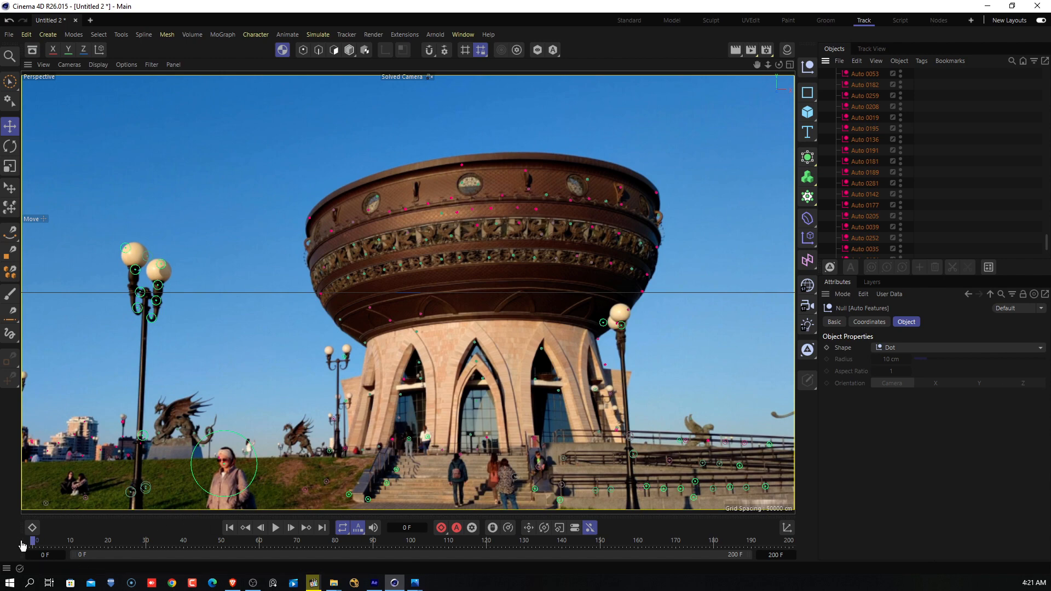
Step: Scrub back and forth through the timeline to examine the solved tracks on the footage, stopping at frame 20
{"action": "left_click_drag", "start_coordinate": [34, 542], "coordinate": [725, 542]}
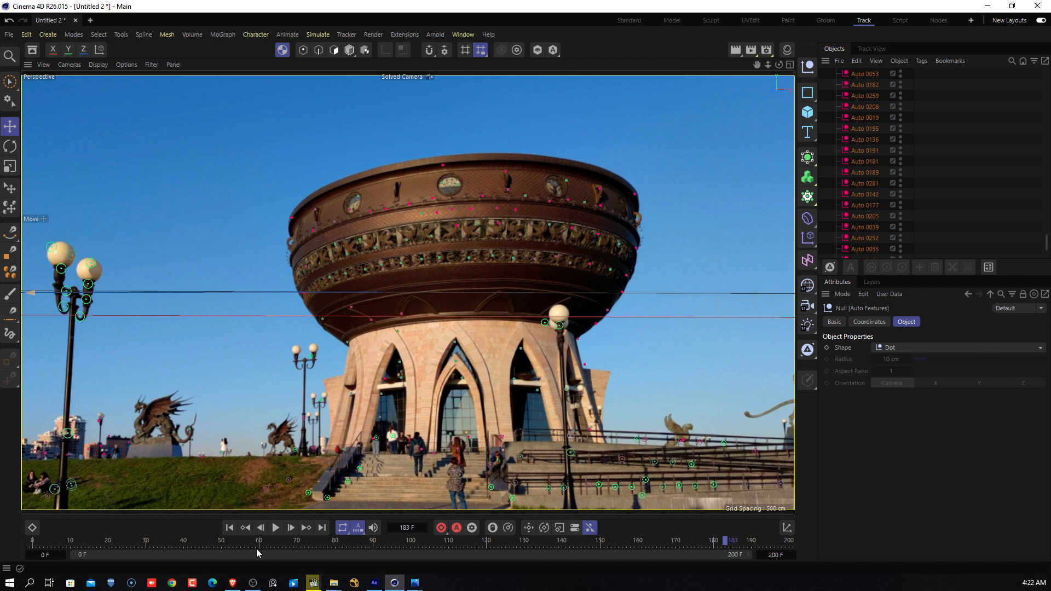
{"action": "left_click_drag", "start_coordinate": [184, 541], "coordinate": [620, 544]}
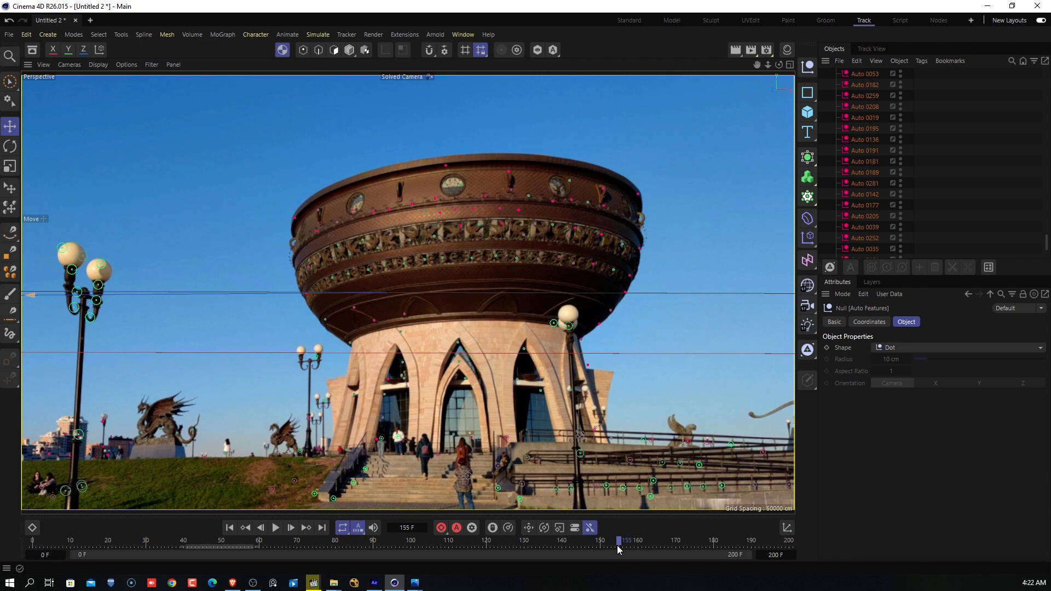
{"action": "left_click_drag", "start_coordinate": [619, 547], "coordinate": [107, 530]}
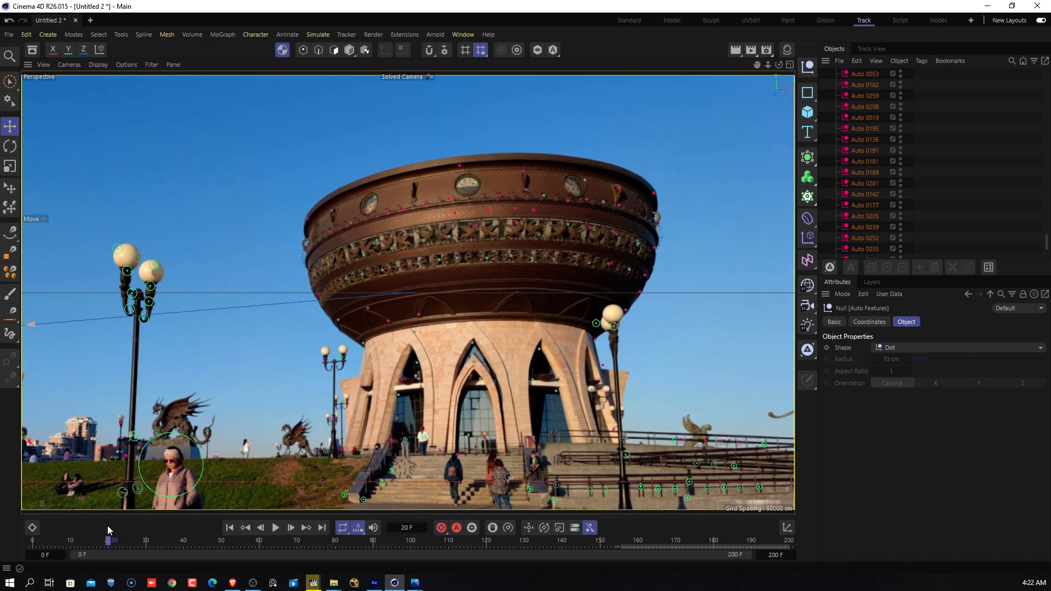
Step: Collapse the Auto Features group in the object list
{"action": "scroll", "coordinate": [868, 178], "scroll_direction": "up", "scroll_amount": 5}
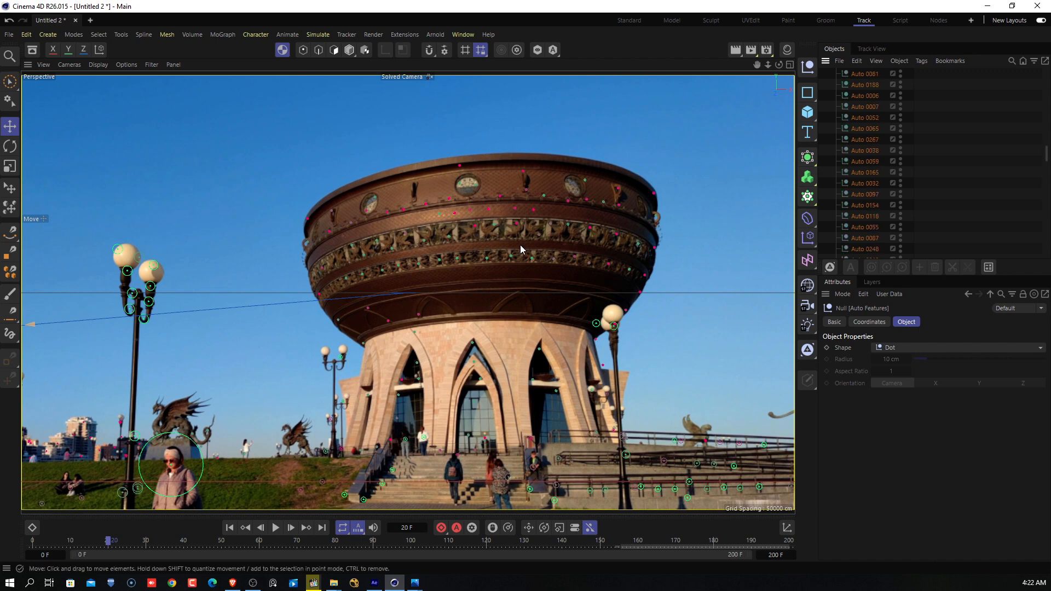
{"action": "scroll", "coordinate": [878, 191], "scroll_direction": "up", "scroll_amount": 5}
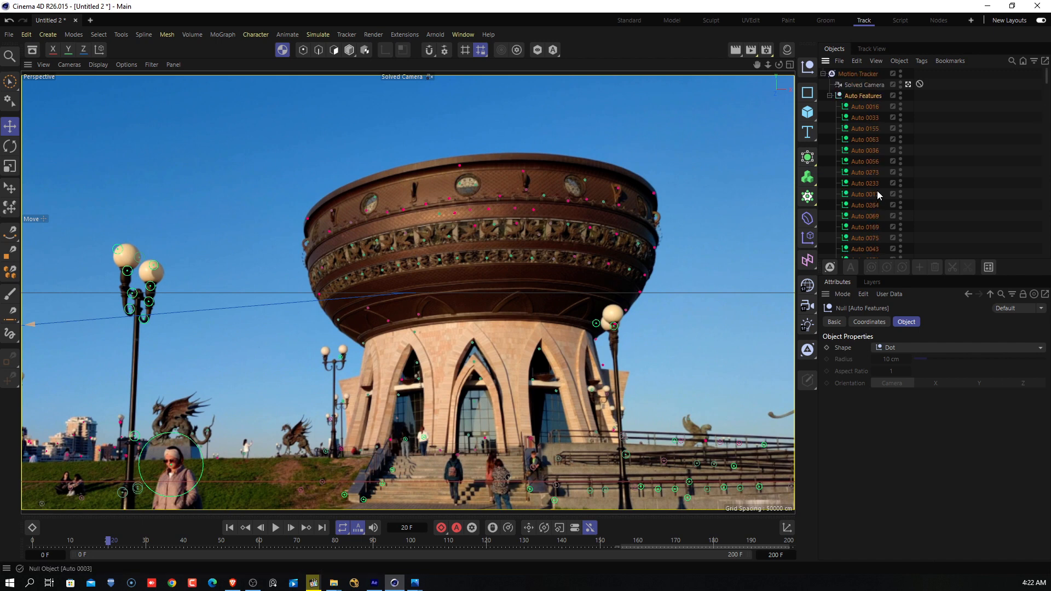
{"action": "left_click", "coordinate": [829, 96]}
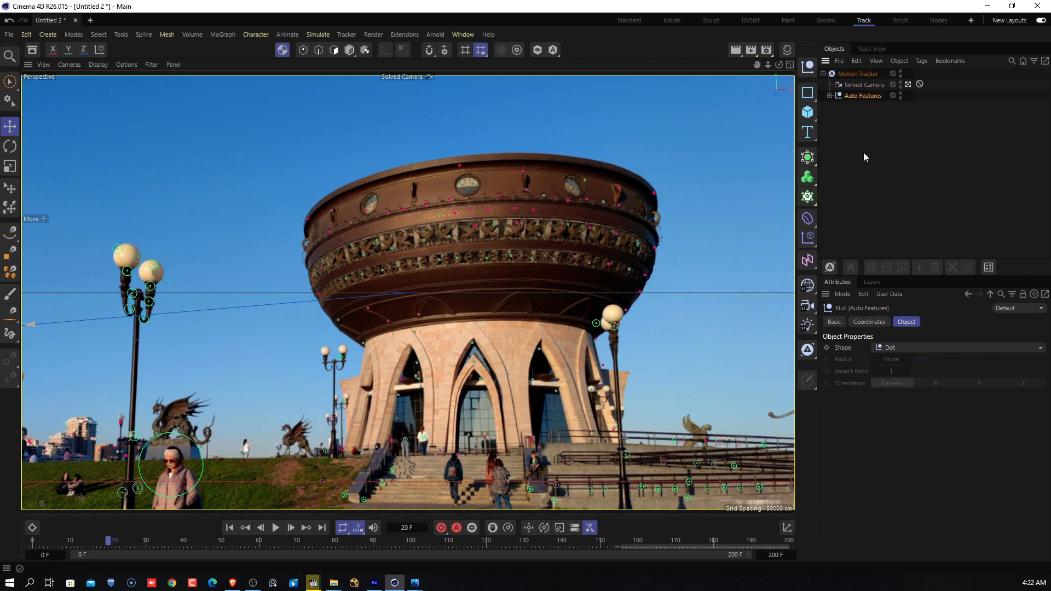
Step: Switch from the Solved Camera to the default camera and examine the camera and track point cloud in 3D from several angles
{"action": "left_click", "coordinate": [909, 84]}
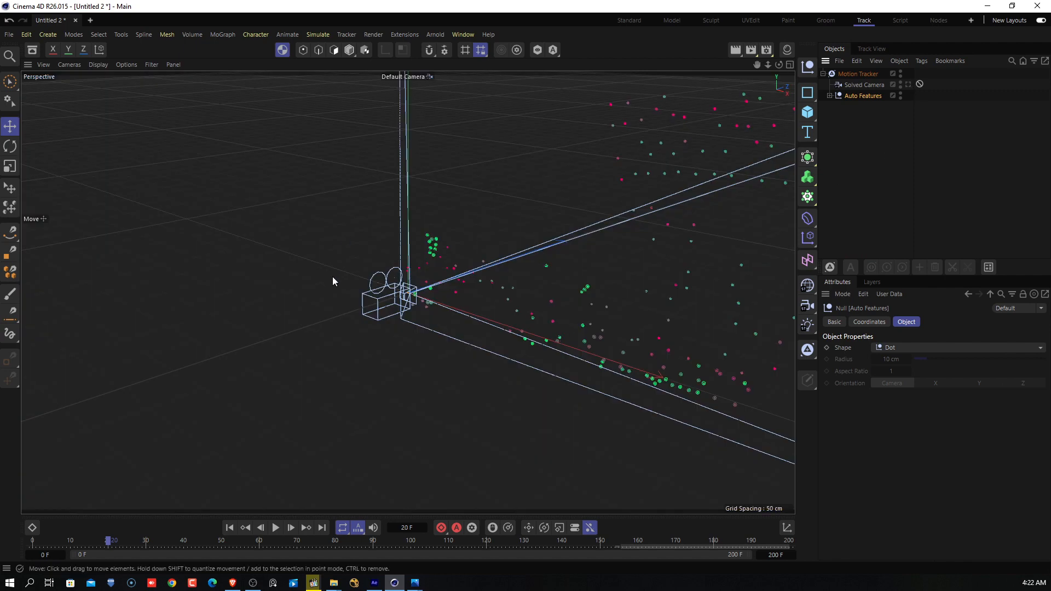
{"action": "scroll", "coordinate": [360, 311], "scroll_direction": "down", "scroll_amount": 10}
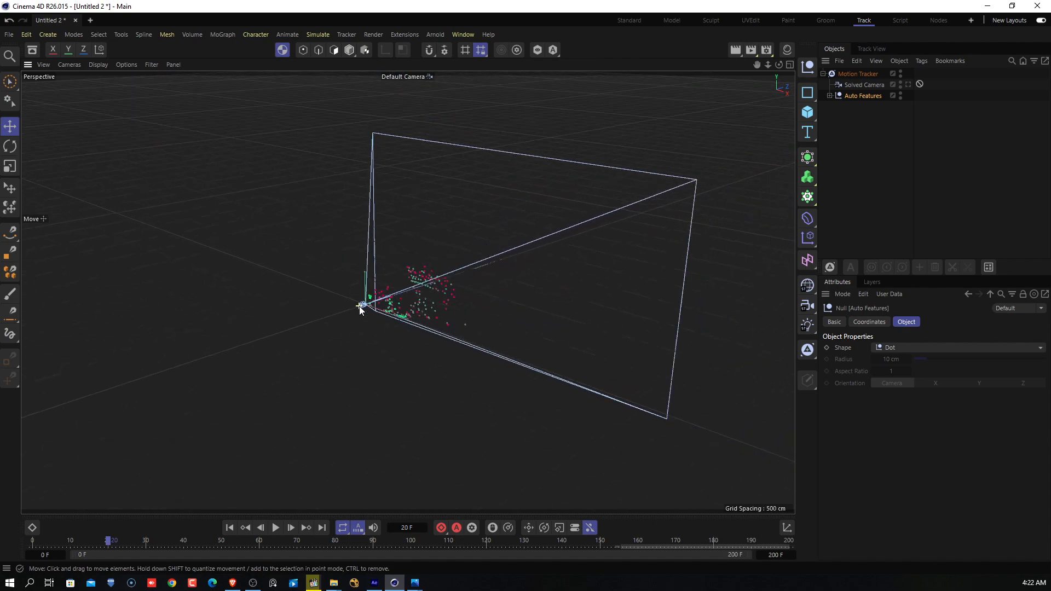
{"action": "left_click_drag", "start_coordinate": [359, 307], "coordinate": [543, 286], "text": "alt"}
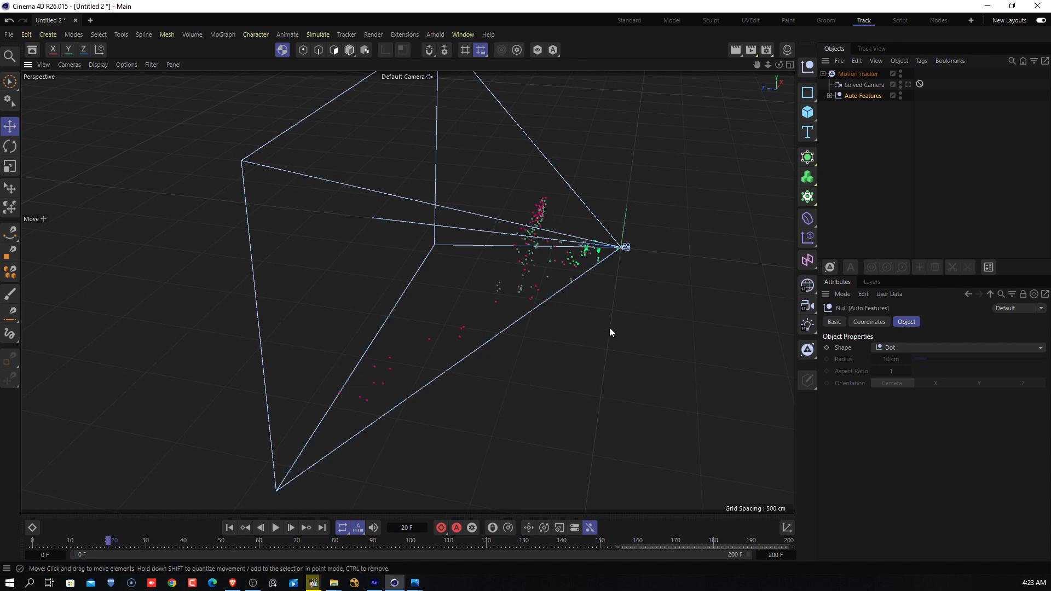
{"action": "left_click_drag", "start_coordinate": [610, 331], "coordinate": [443, 296], "text": "alt"}
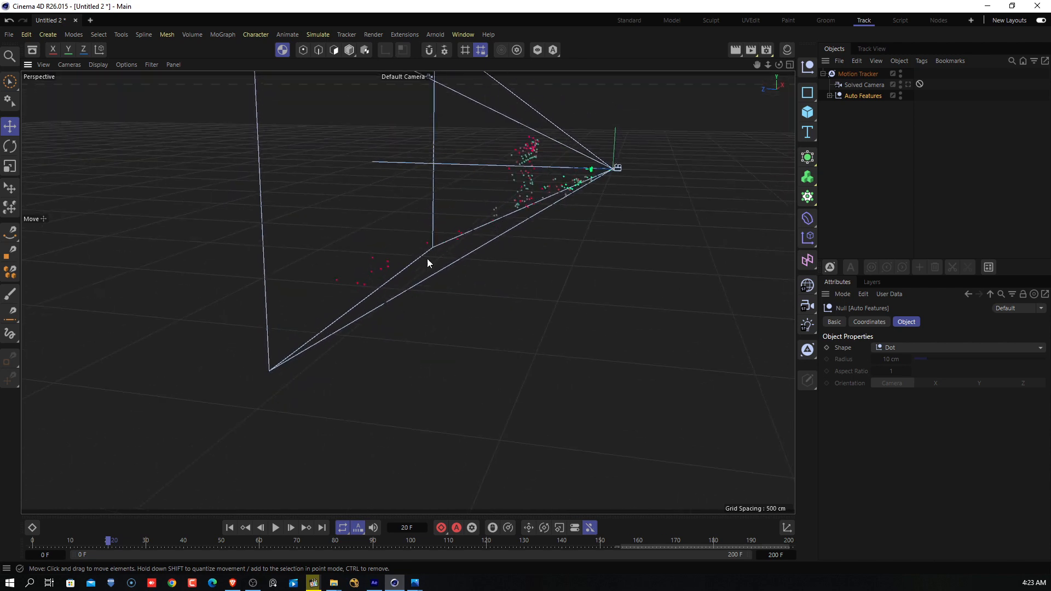
{"action": "left_click_drag", "start_coordinate": [608, 226], "coordinate": [435, 310], "text": "alt"}
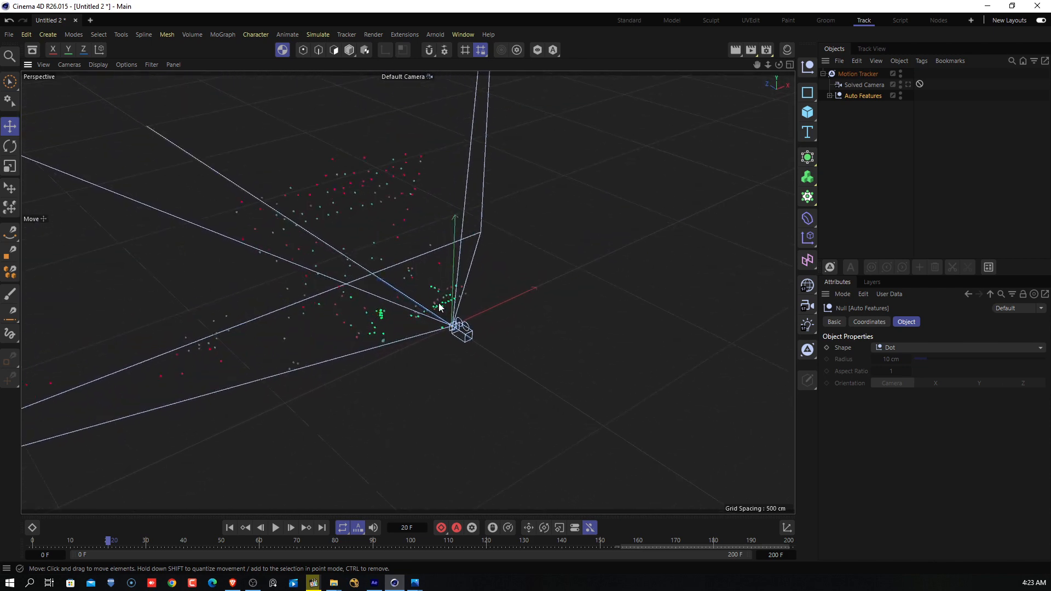
{"action": "left_click_drag", "start_coordinate": [376, 213], "coordinate": [352, 241], "text": "alt"}
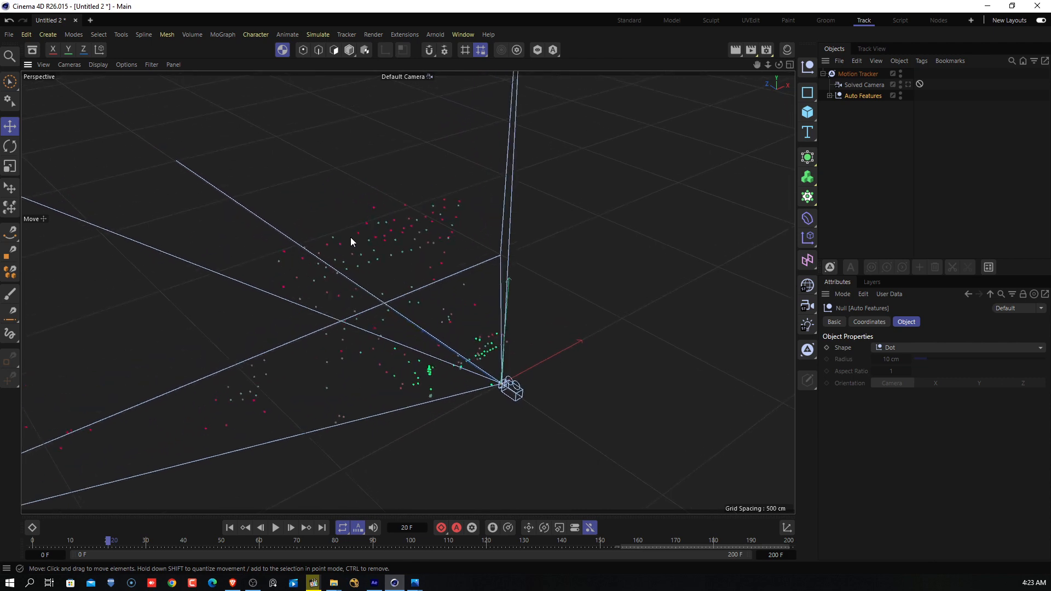
{"action": "left_click_drag", "start_coordinate": [462, 319], "coordinate": [632, 242], "text": "alt"}
{"action": "mouse_move", "coordinate": [556, 293]}
{"action": "left_mouse_down", "text": "alt"}
{"action": "mouse_move", "coordinate": [727, 291]}
{"action": "mouse_move", "coordinate": [610, 314]}
{"action": "mouse_move", "coordinate": [584, 291]}
{"action": "mouse_move", "coordinate": [504, 277]}
{"action": "mouse_move", "coordinate": [479, 308]}
{"action": "mouse_move", "coordinate": [559, 309]}
{"action": "left_mouse_up", "text": "alt"}
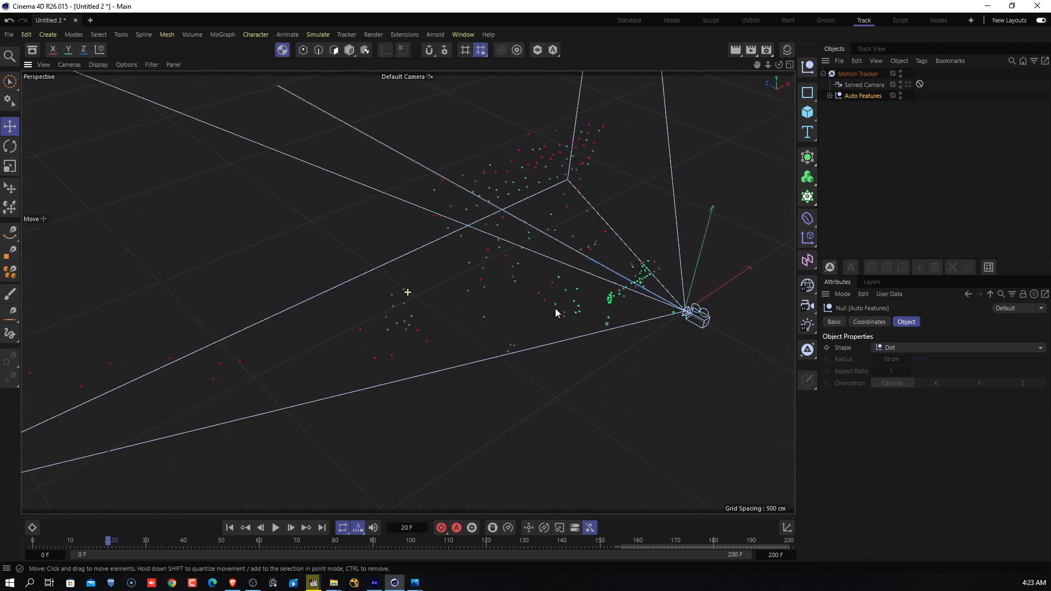
{"action": "left_click_drag", "start_coordinate": [504, 246], "coordinate": [558, 199], "text": "alt"}
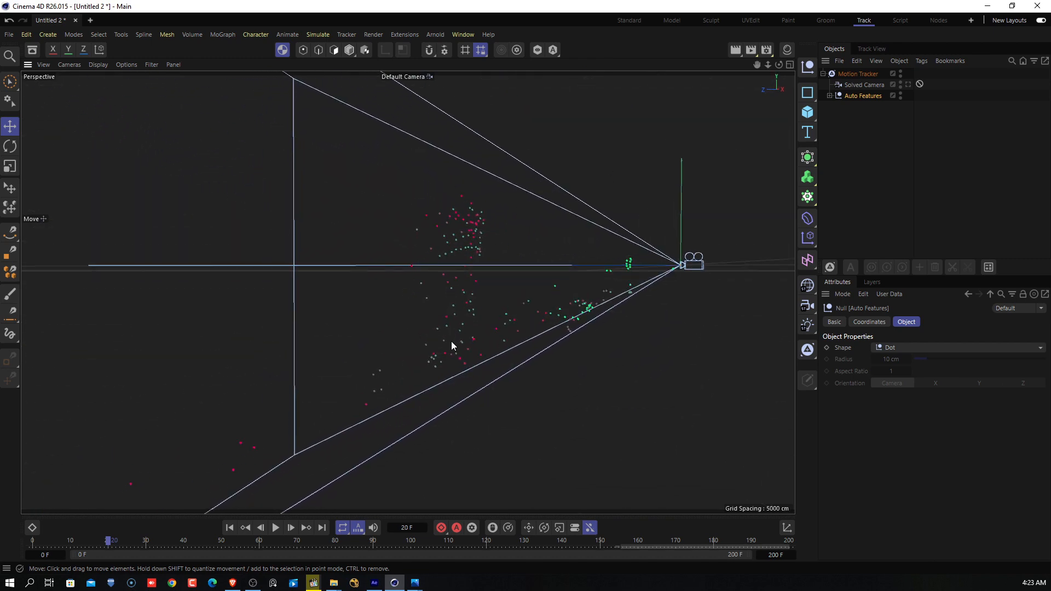
{"action": "left_click_drag", "start_coordinate": [545, 347], "coordinate": [557, 317], "text": "alt"}
{"action": "left_click_drag", "start_coordinate": [445, 364], "coordinate": [470, 327], "text": "alt"}
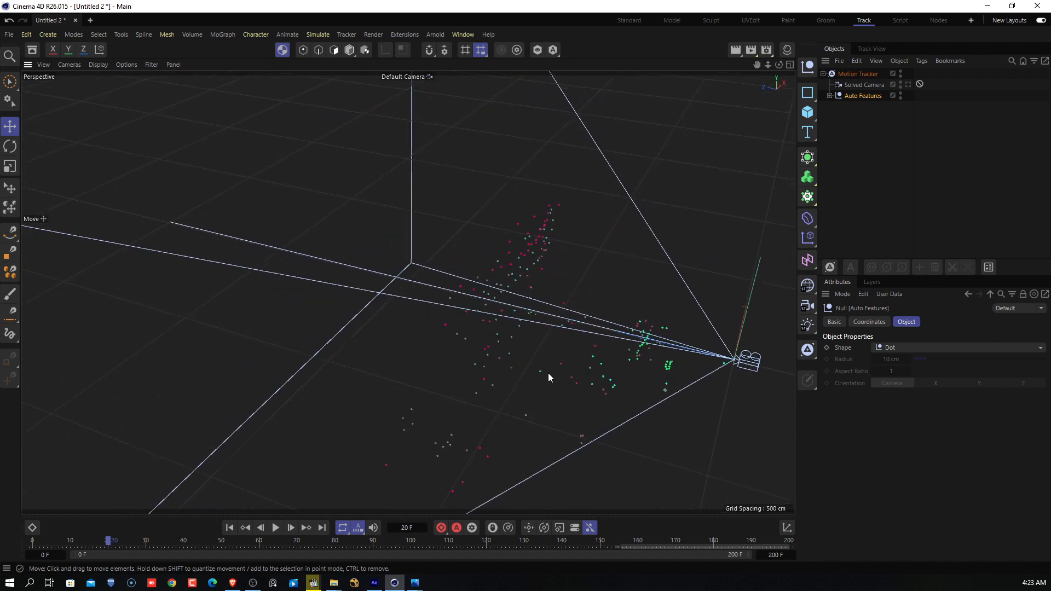
{"action": "left_click_drag", "start_coordinate": [616, 343], "coordinate": [481, 301], "text": "alt"}
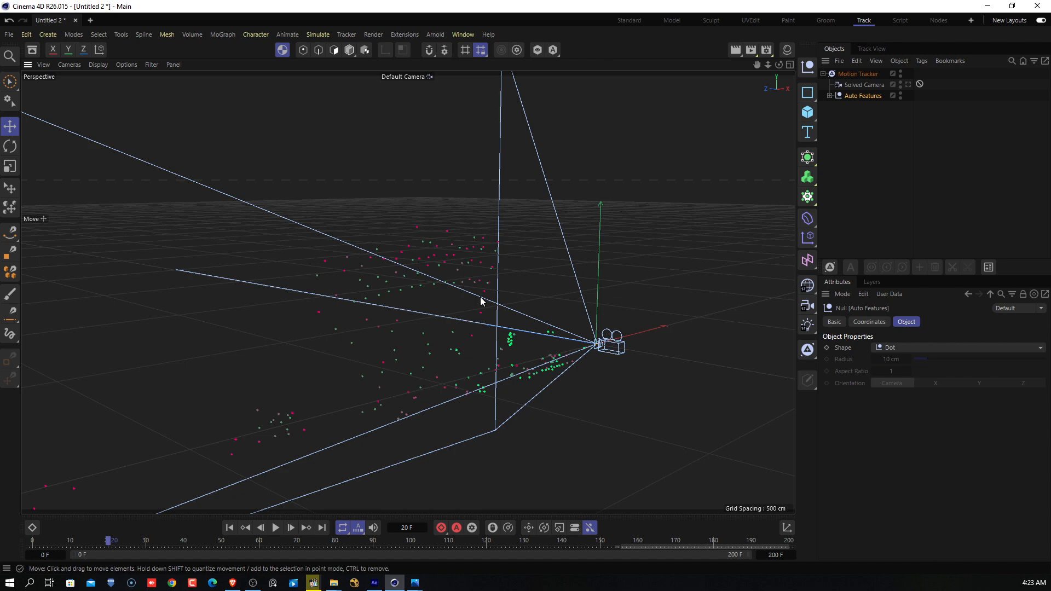
{"action": "left_click_drag", "start_coordinate": [688, 291], "coordinate": [725, 277], "text": "alt"}
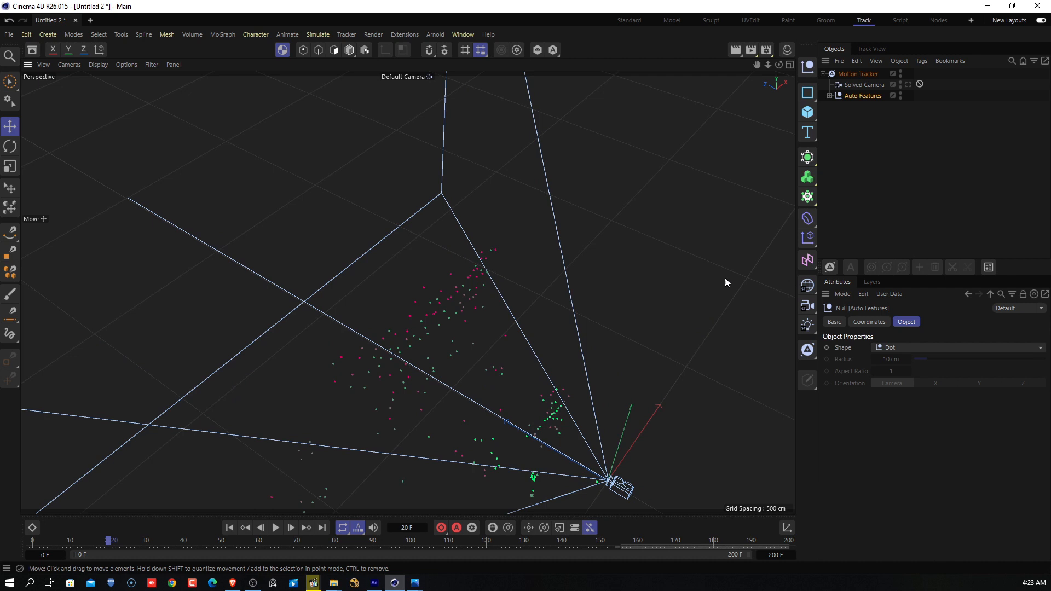
Step: Add a 200 cm cube and, in Model mode, move it along Z away from the camera into the track points
{"action": "left_click", "coordinate": [810, 111]}
{"action": "left_click_drag", "start_coordinate": [642, 314], "coordinate": [652, 442], "text": "alt"}
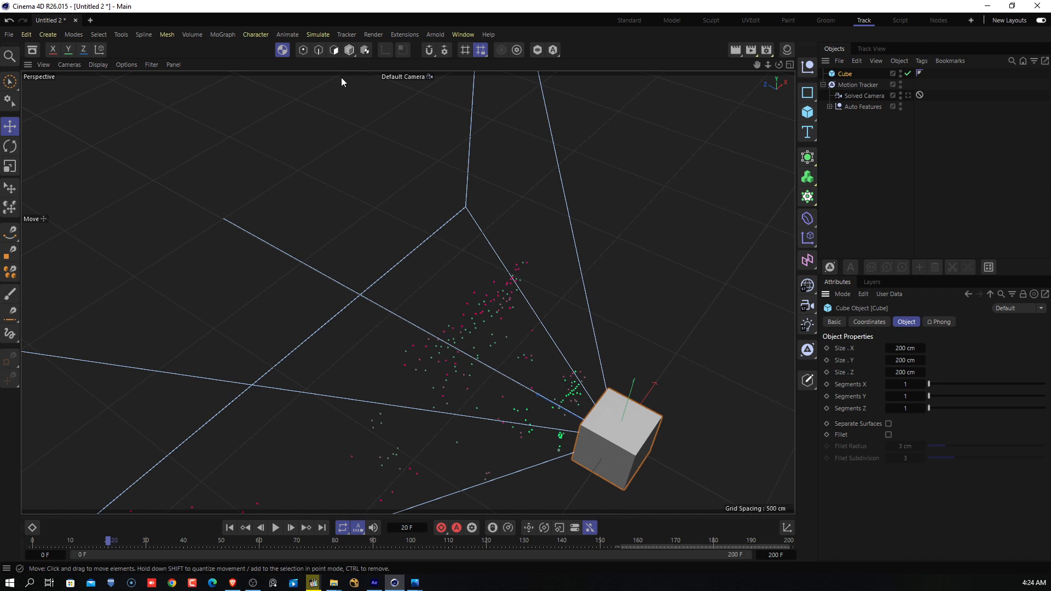
{"action": "left_click", "coordinate": [354, 50]}
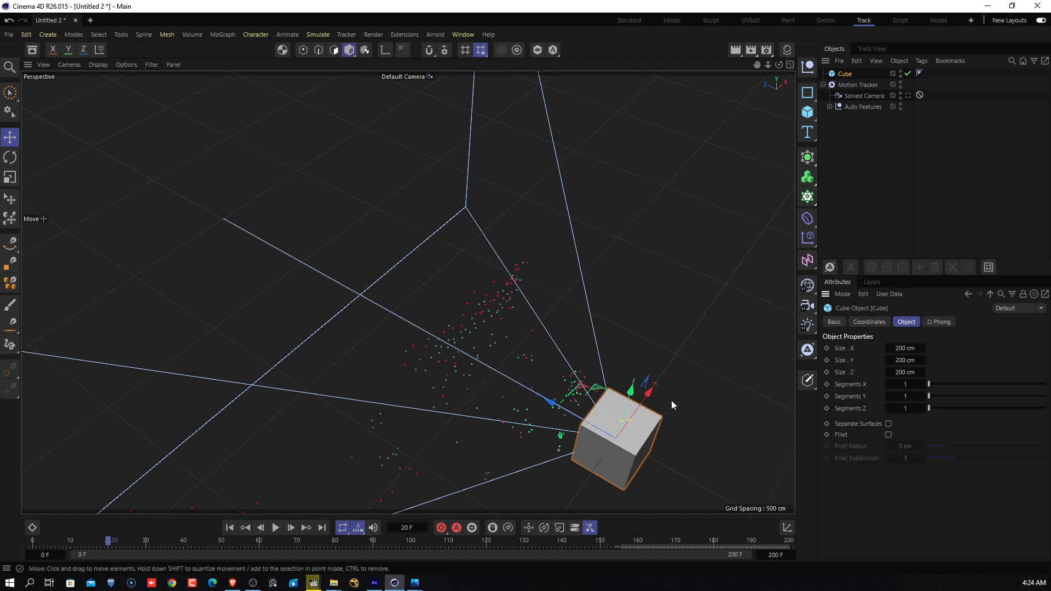
{"action": "left_click_drag", "start_coordinate": [580, 427], "coordinate": [362, 303]}
Step: Look through the Solved Camera and shift the cube along X to the centre of the building
{"action": "left_click", "coordinate": [910, 95]}
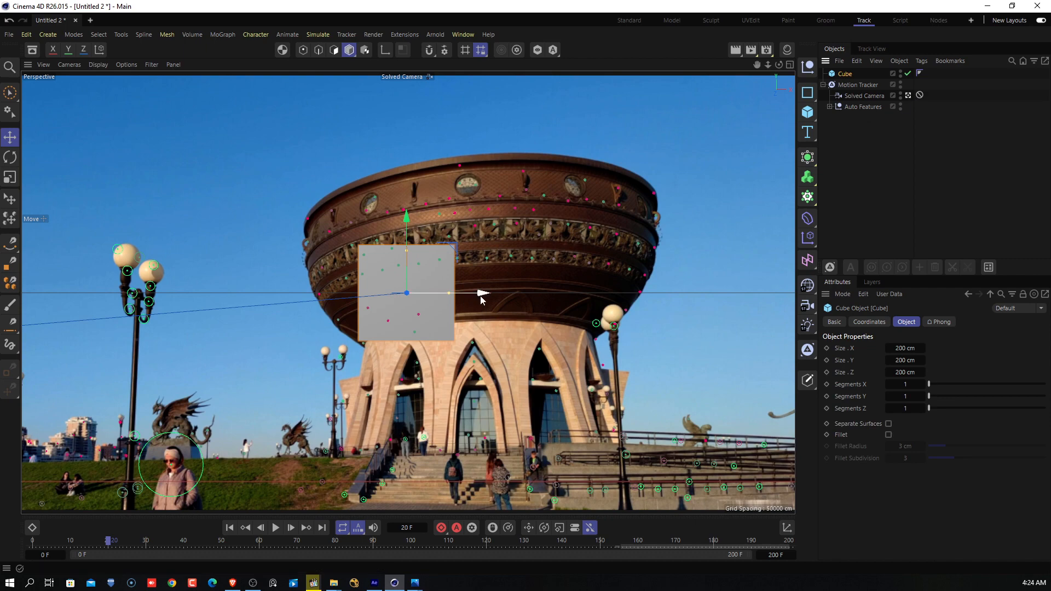
{"action": "left_click_drag", "start_coordinate": [482, 294], "coordinate": [548, 296]}
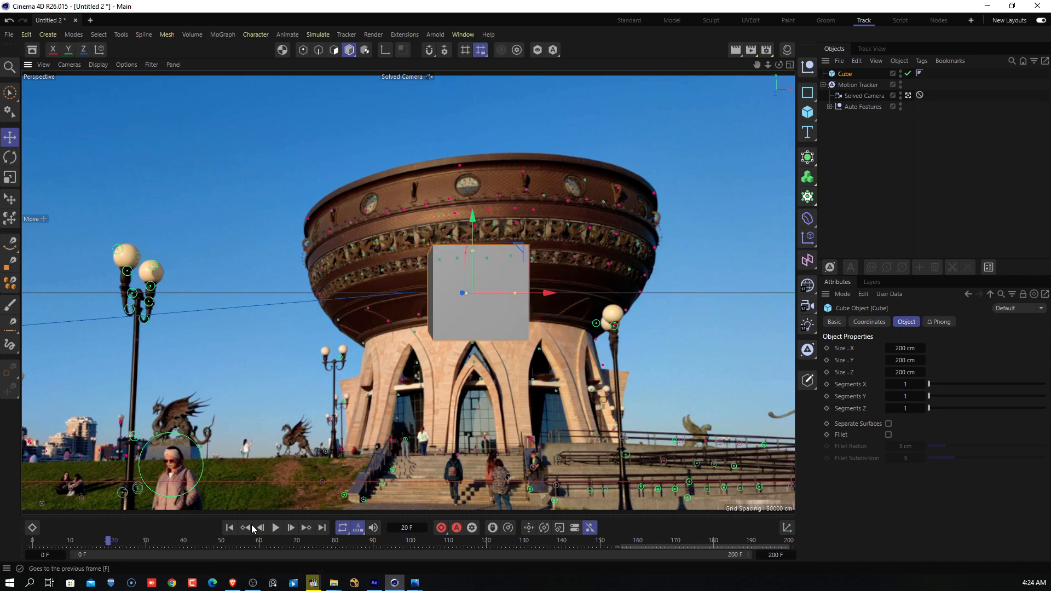
Step: Play the shot through the Solved Camera to check how the cube follows the footage
{"action": "left_click", "coordinate": [230, 528]}
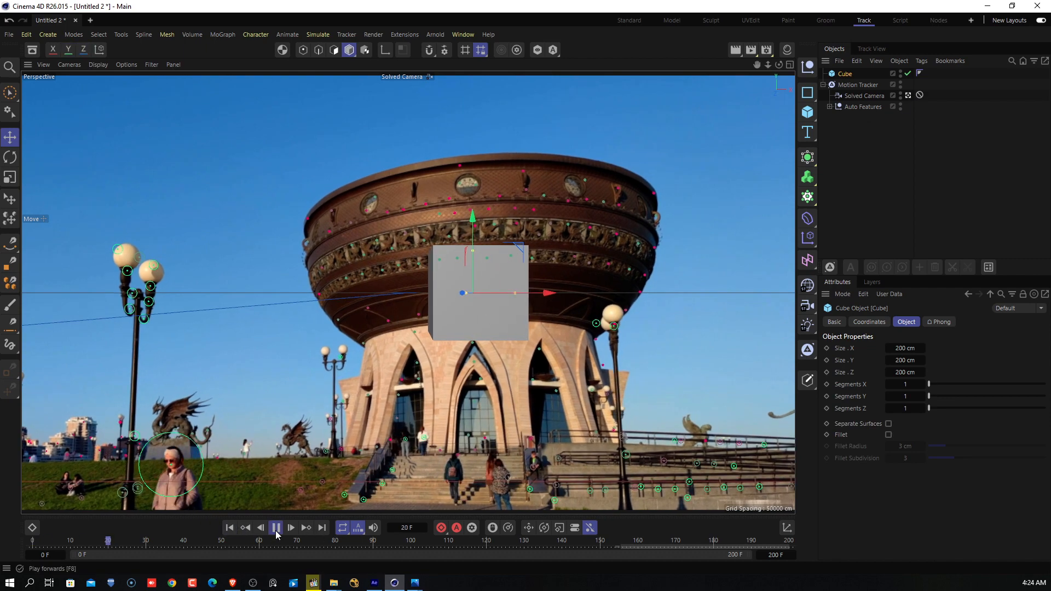